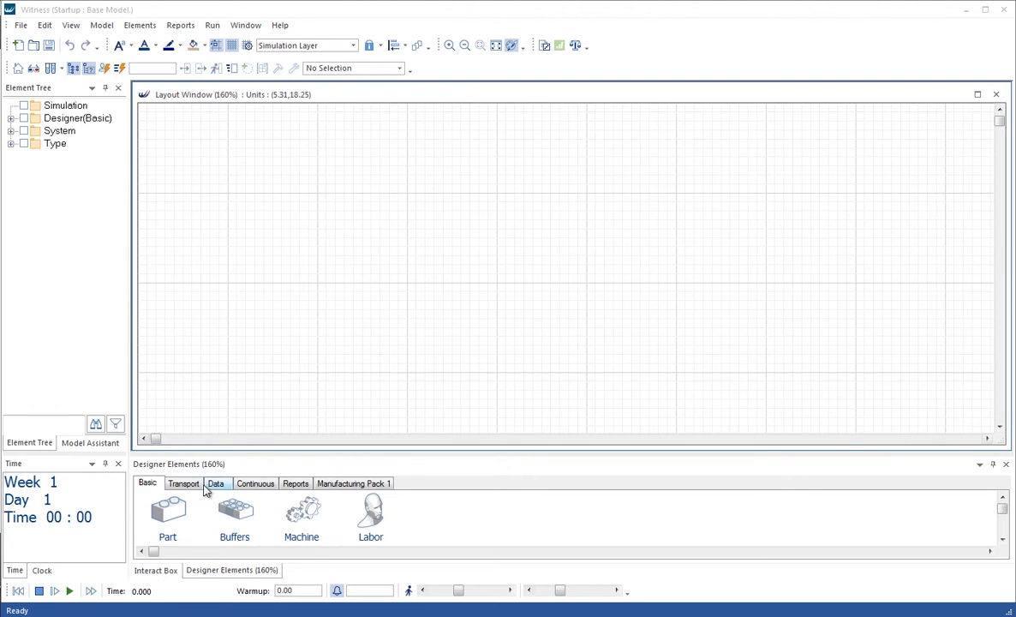
Place a new part on the layout and rename it from Part001 to P1
drag(170, 512, 228, 172)
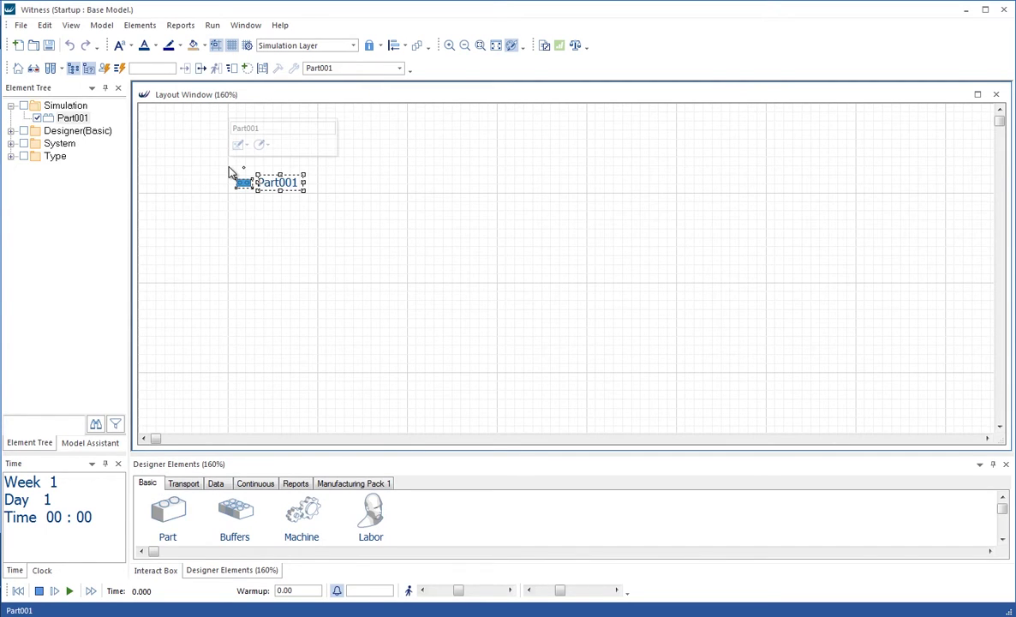
click(273, 126)
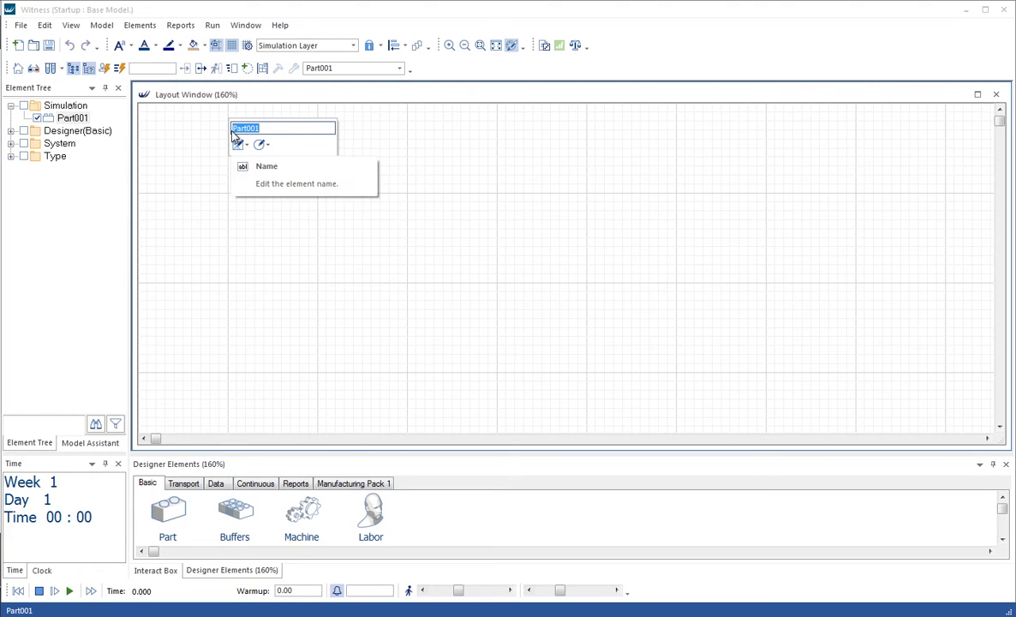
text(P1)
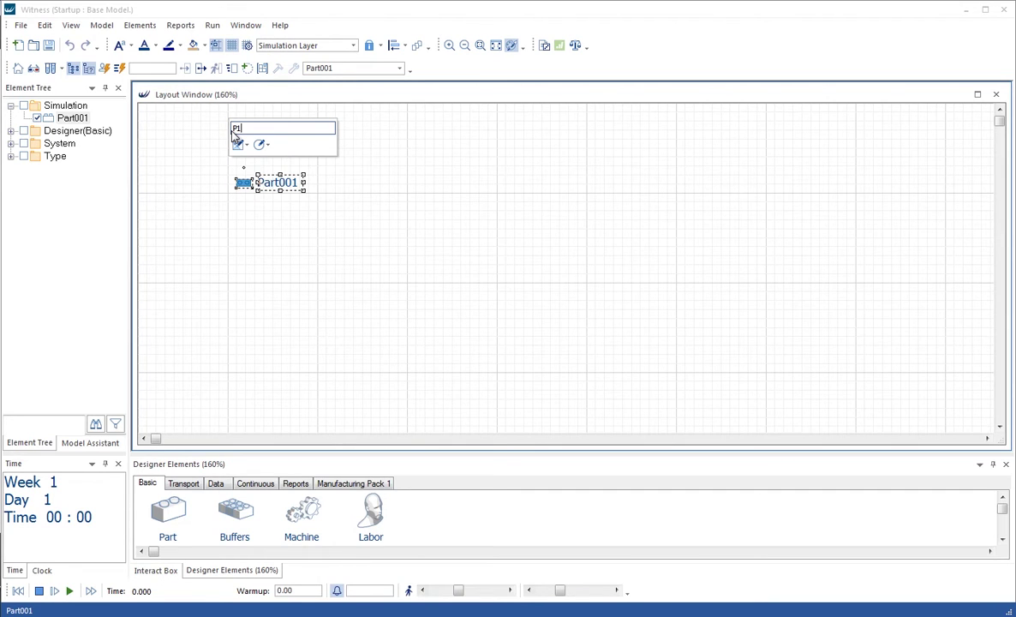
key(Return)
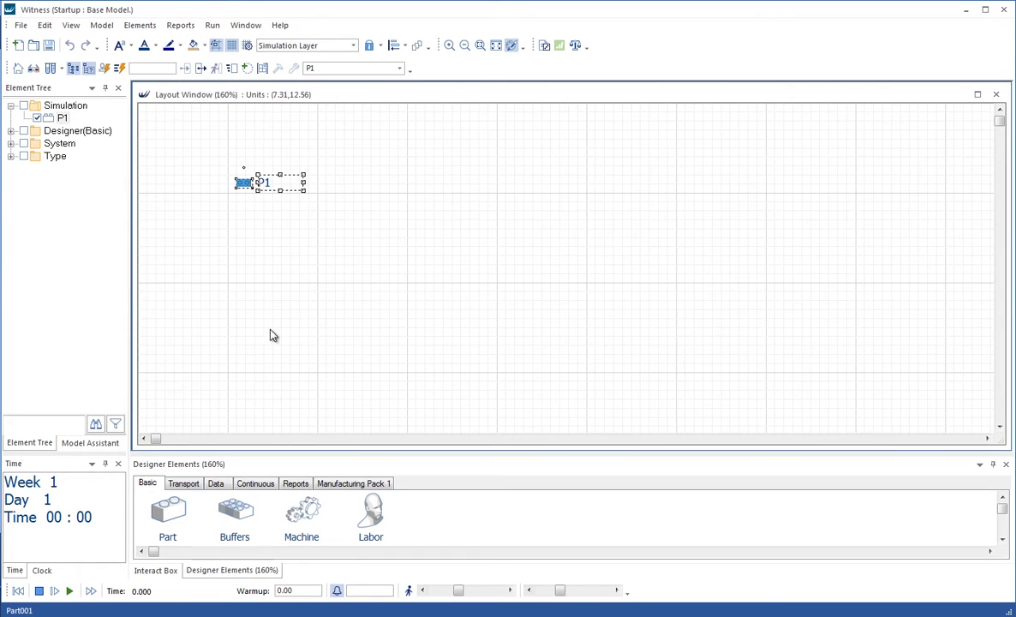
Place a buffer and then a machine to the right of P1
click(237, 512)
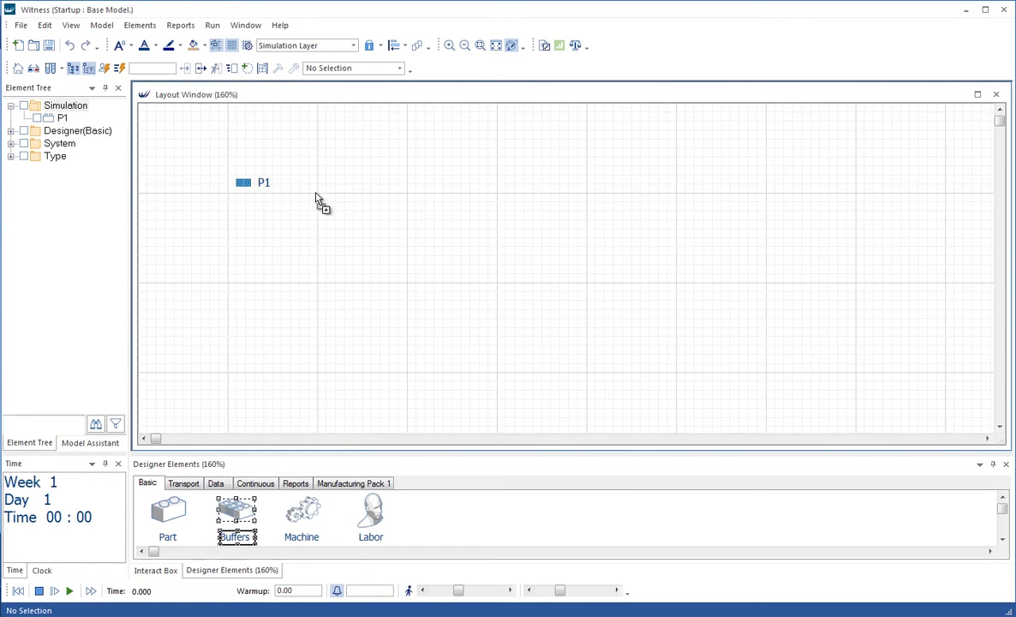
click(301, 163)
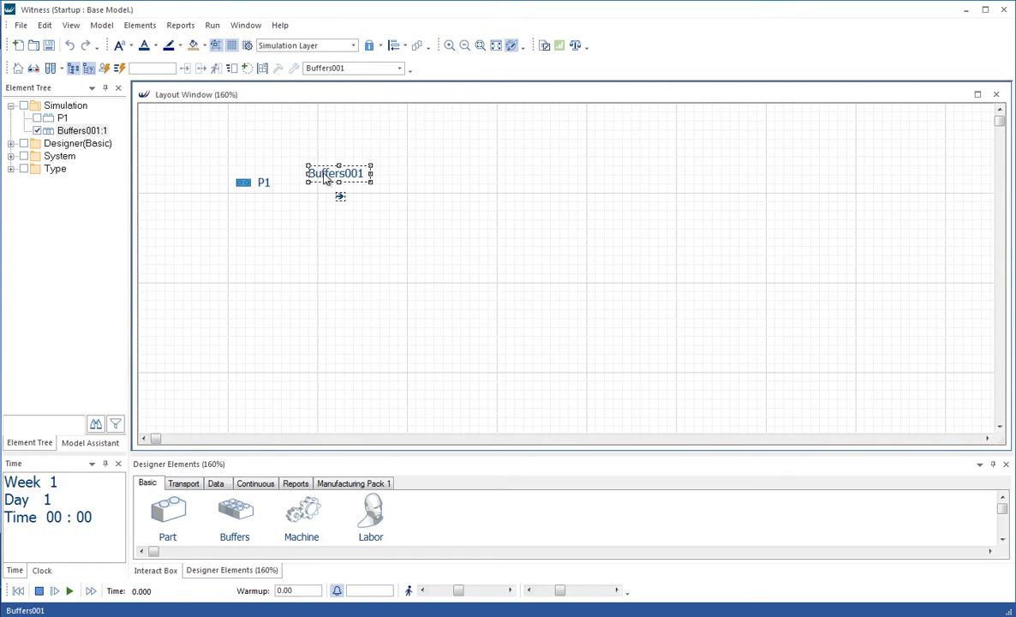
click(302, 514)
click(415, 177)
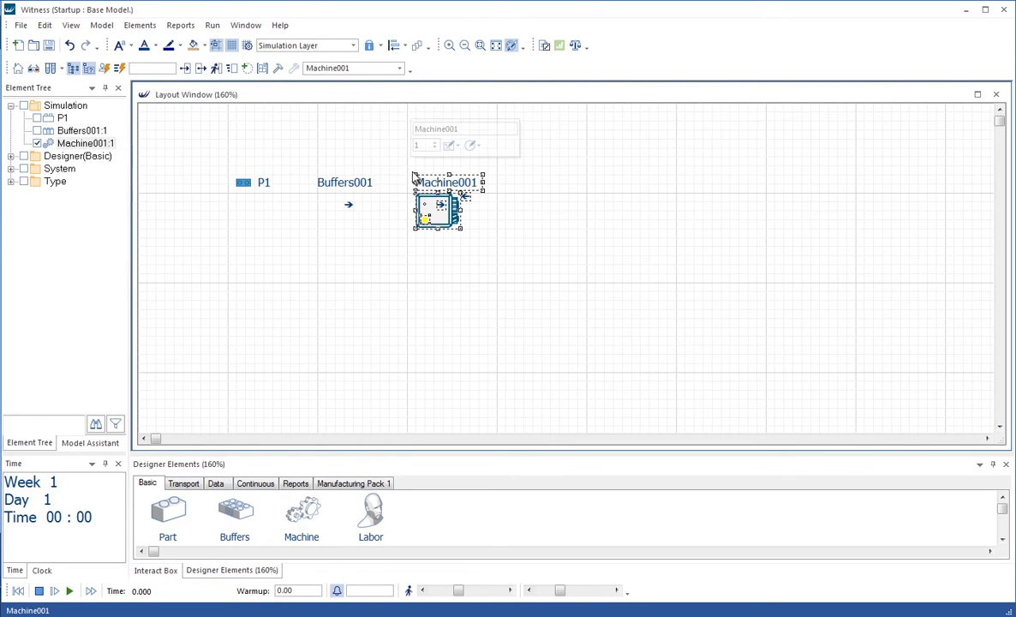
Rename Buffers001 to B1 and Machine001 to M1
right_click(350, 189)
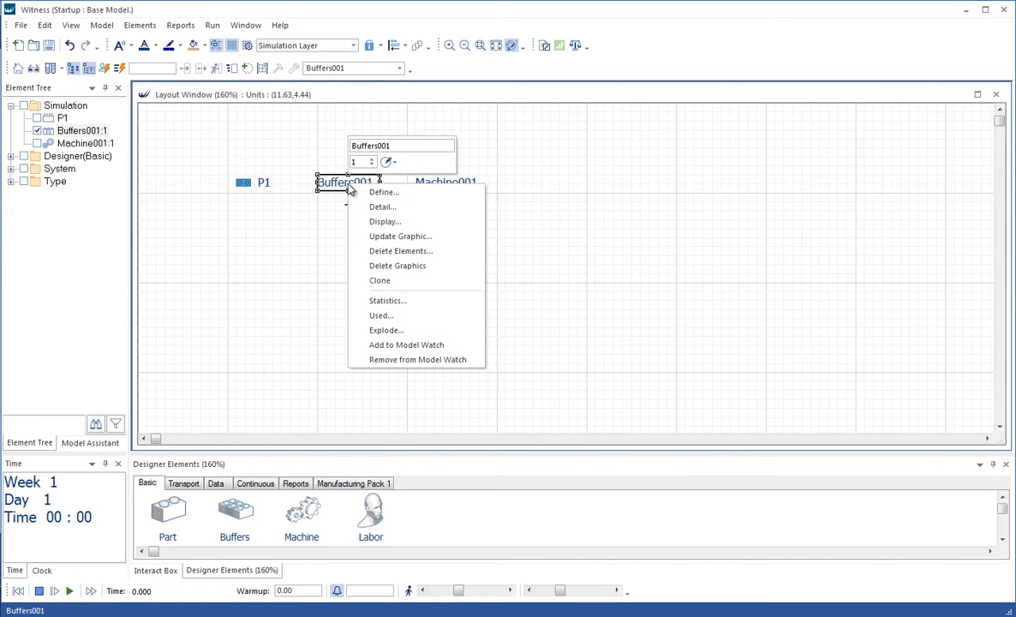
double_click(363, 147)
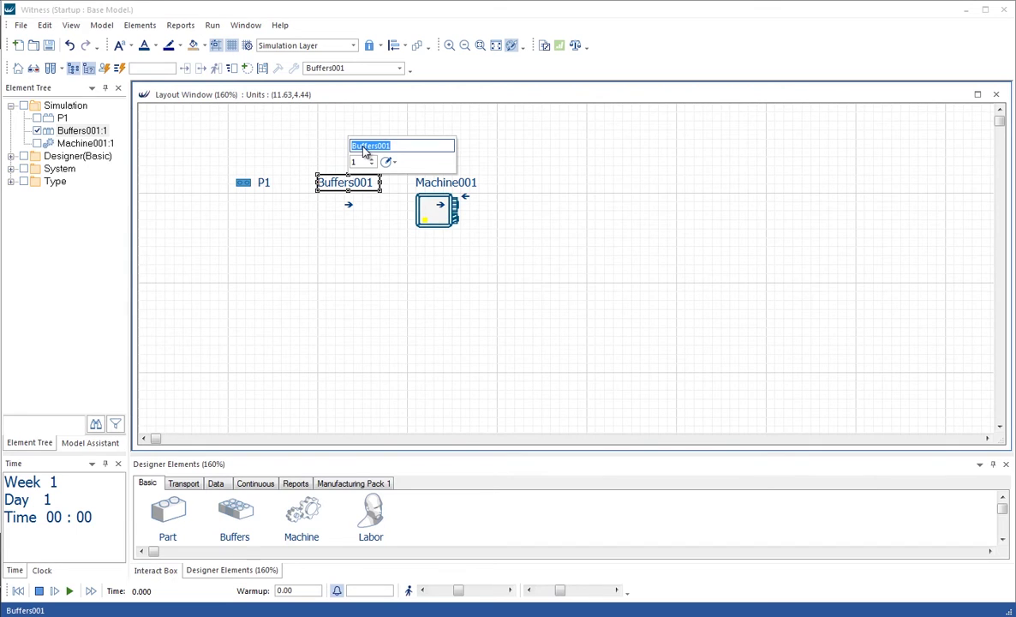
text(B1)
key(Return)
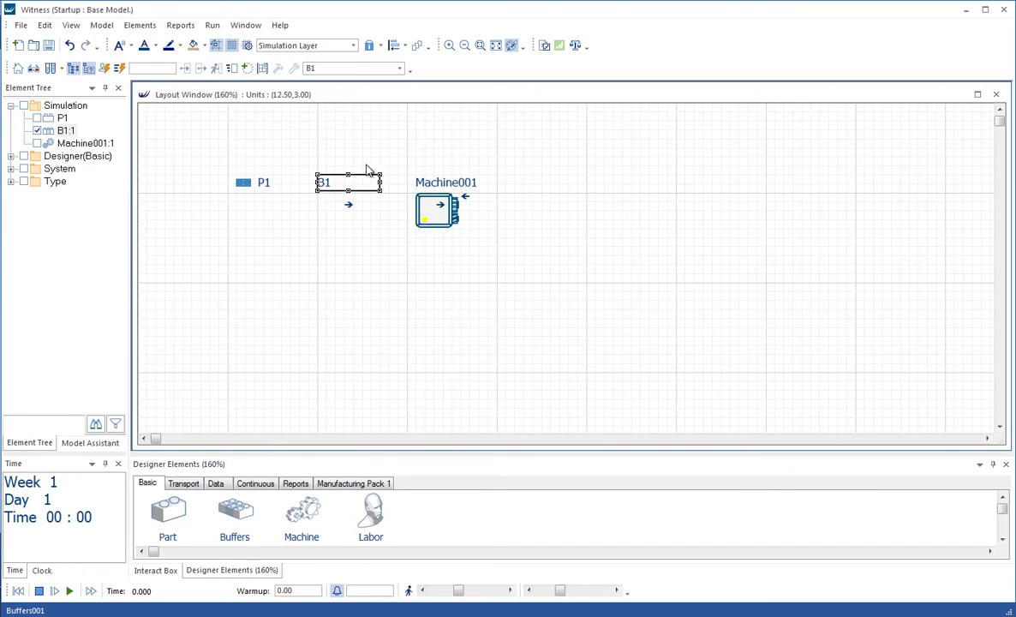
right_click(445, 181)
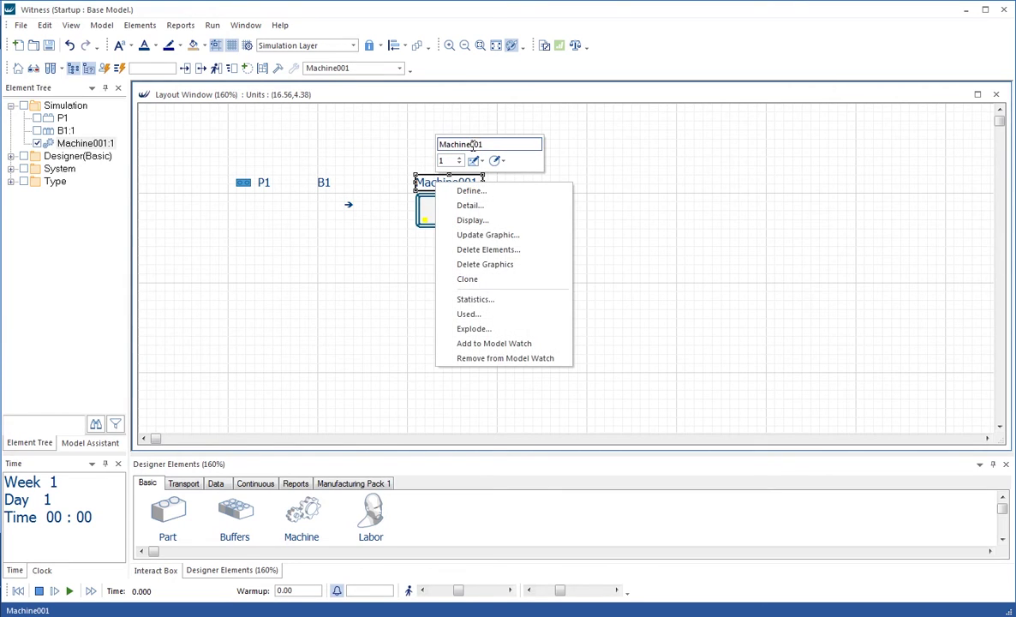
double_click(448, 143)
text(M1)
key(Return)
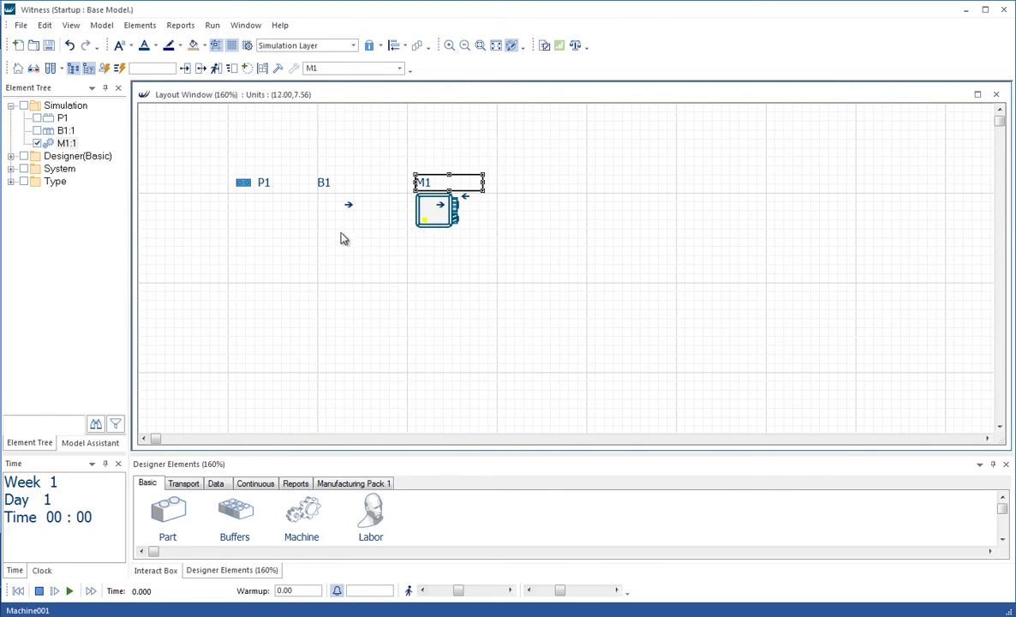
Add a second buffer after M1 and name it B2
drag(240, 512, 515, 176)
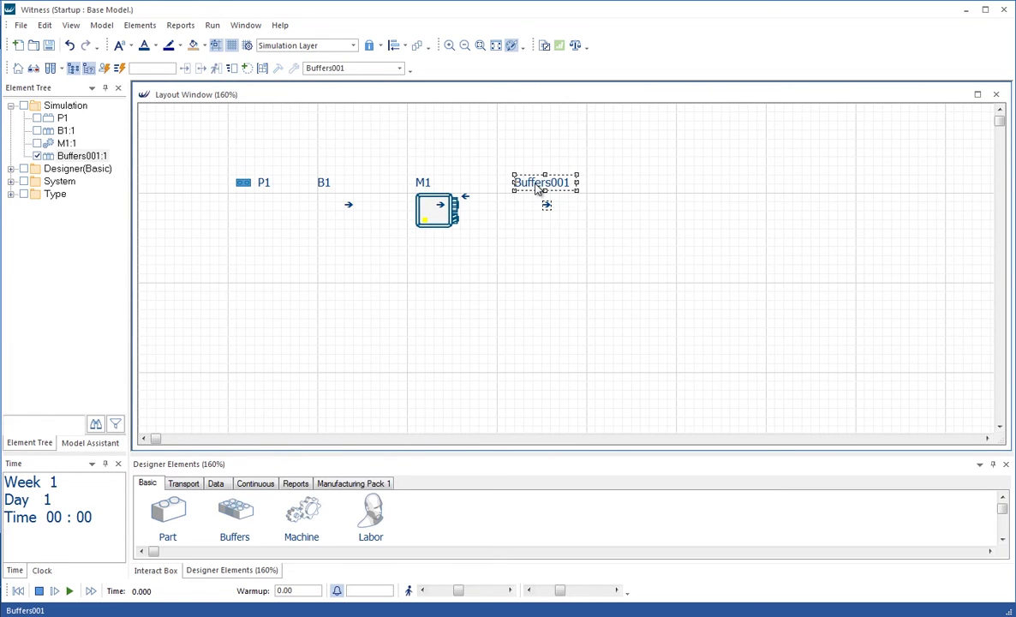
right_click(545, 179)
key(Escape)
text(B2)
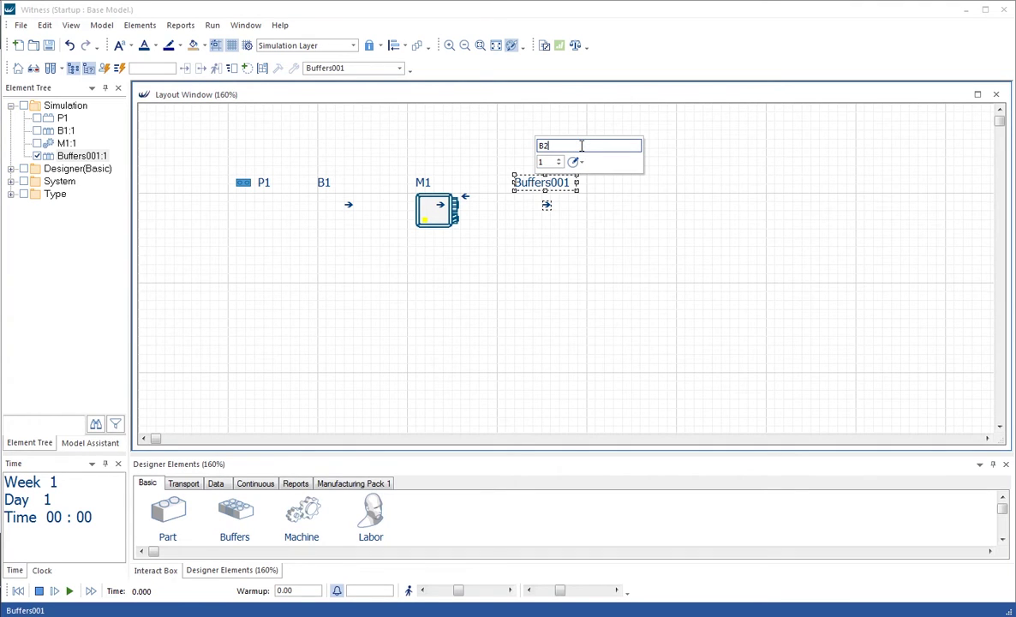
key(Return)
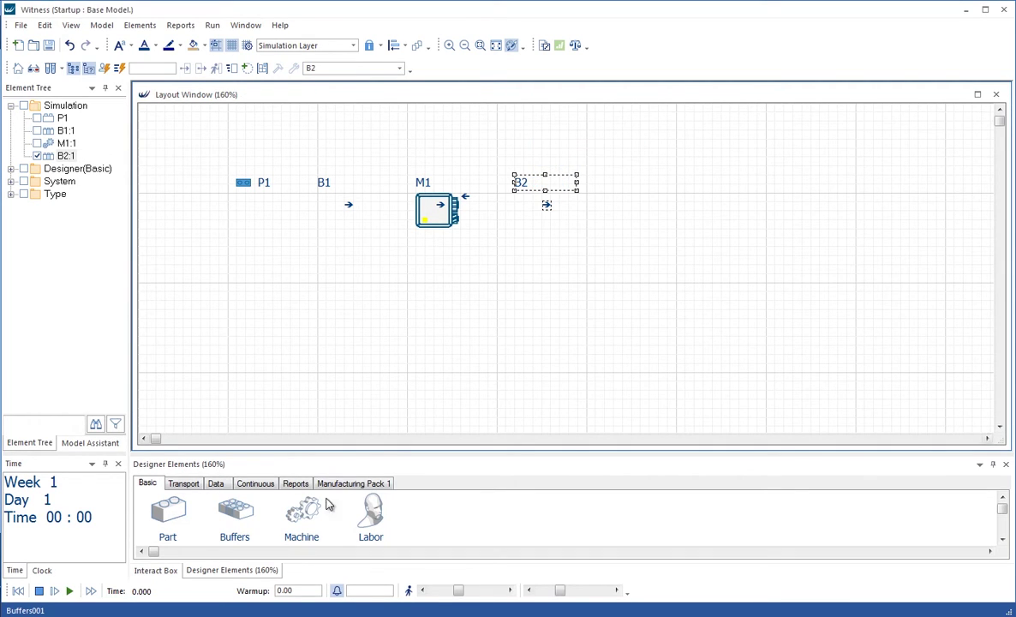
Add a second machine after B2 and name it M2
drag(302, 514, 599, 177)
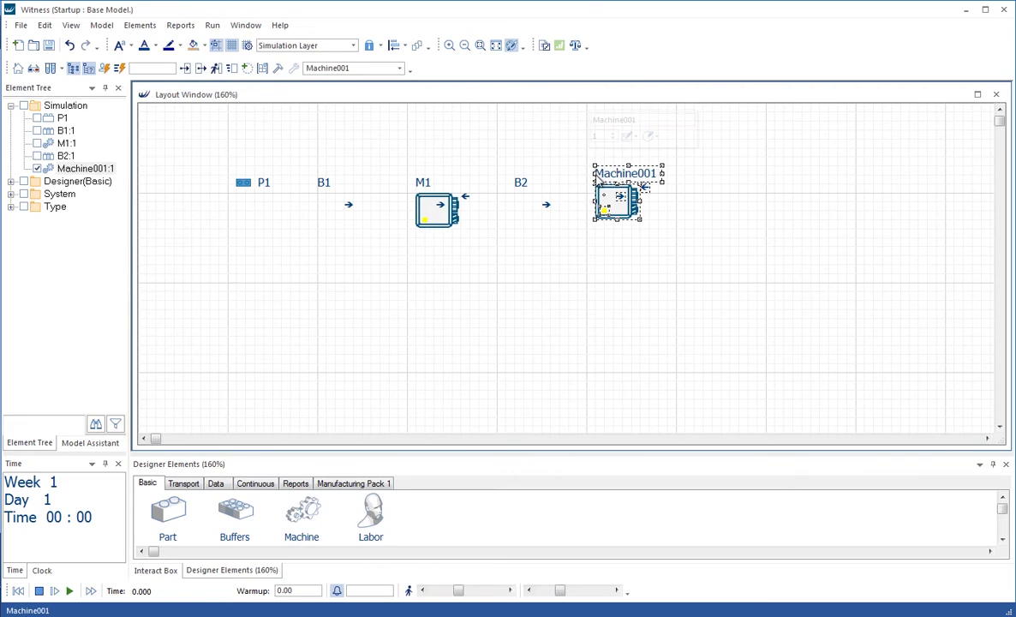
right_click(609, 183)
click(580, 148)
text(M2)
key(Return)
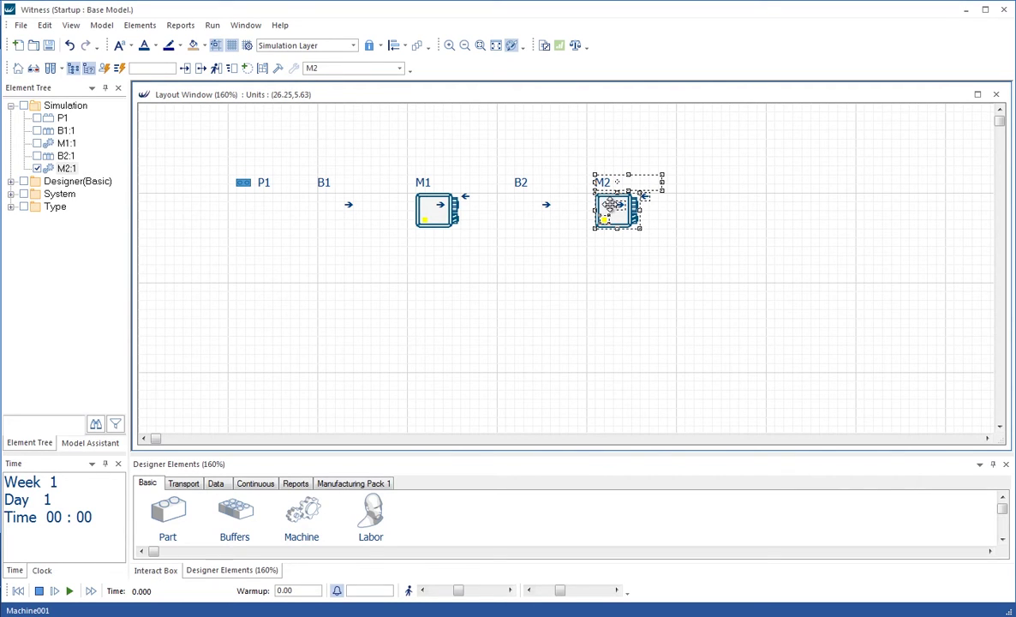
Set machine M2's quantity to 2, giving two machine icons and M2:2
right_click(612, 212)
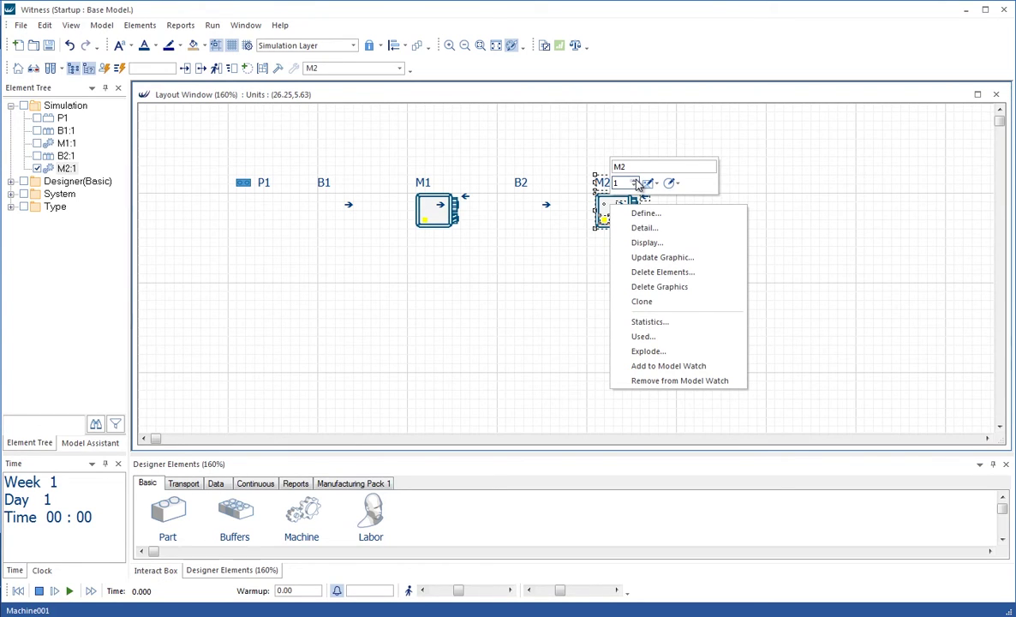
click(634, 181)
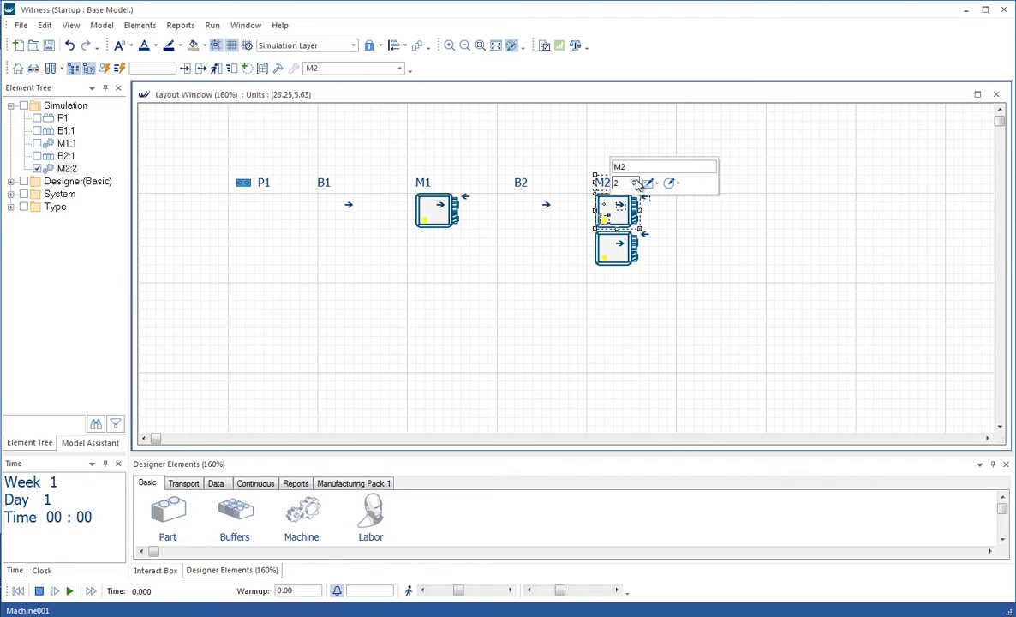
click(672, 211)
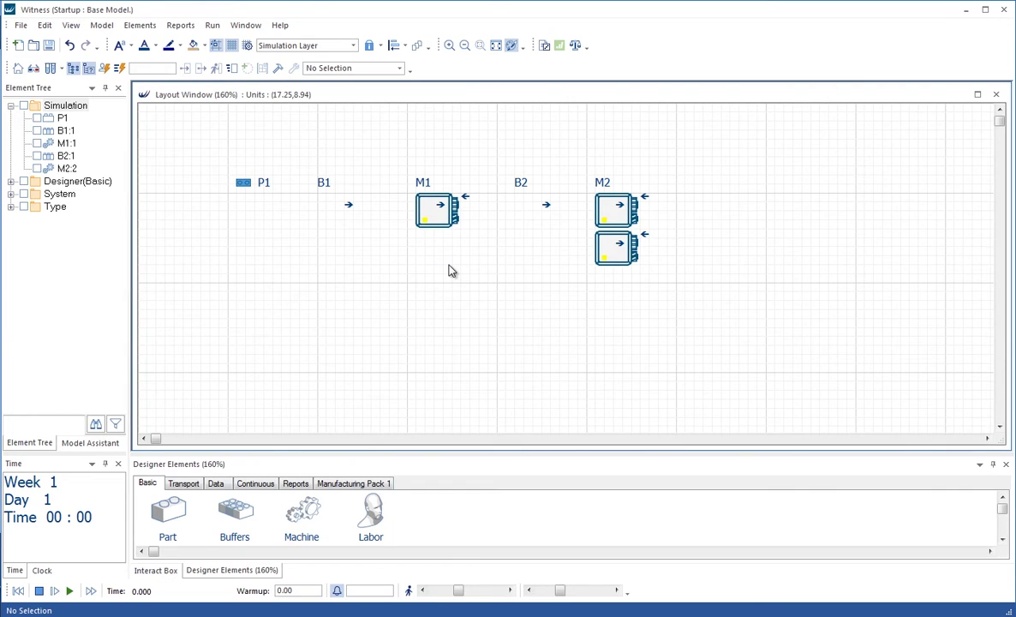
Replace M1's Undefined cycle time with 3 in its element properties
right_click(426, 189)
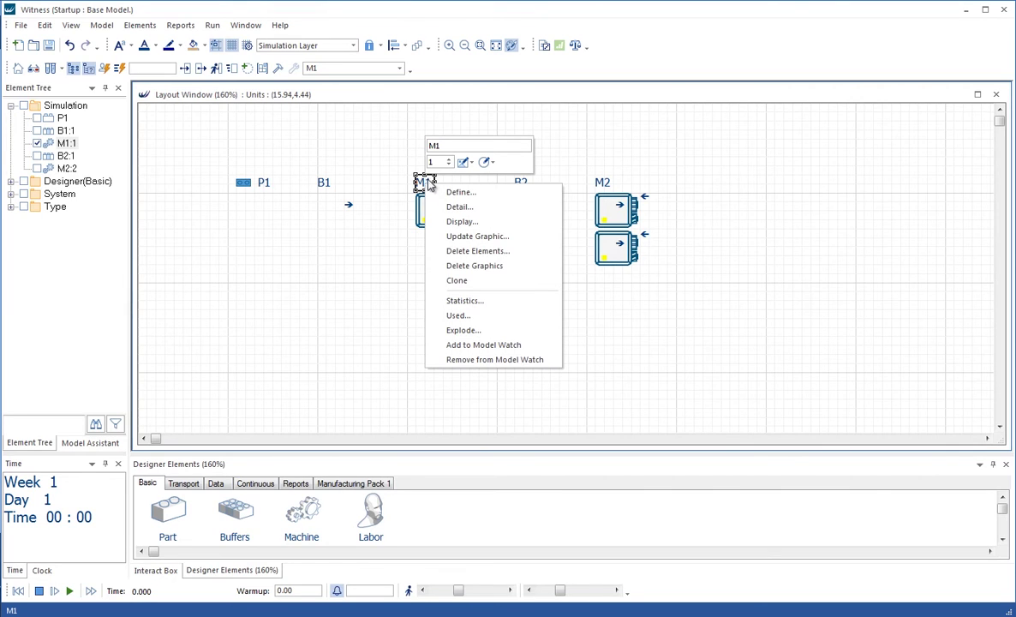
click(494, 166)
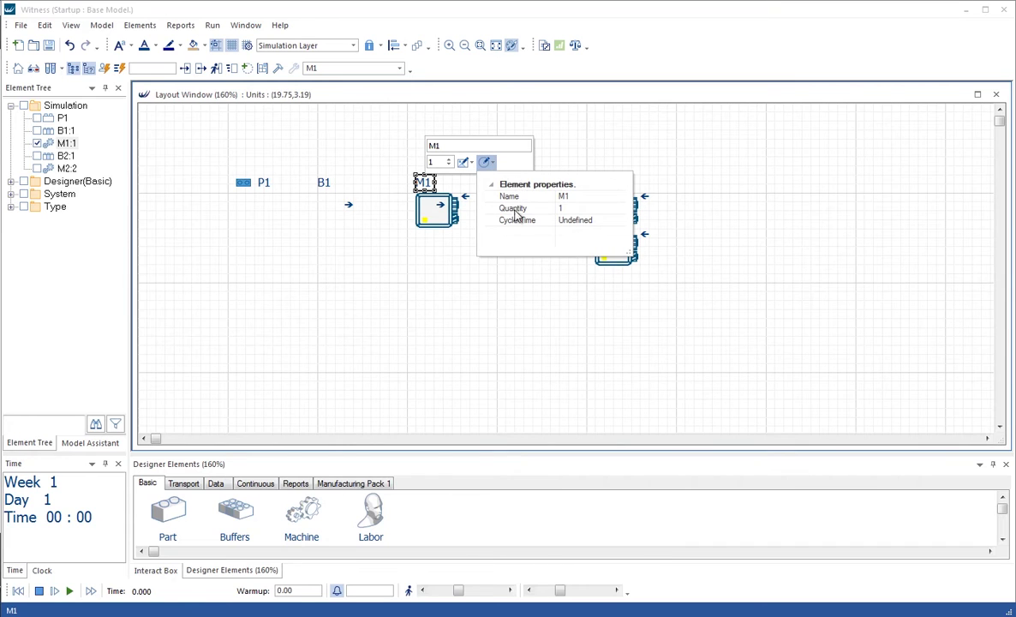
click(580, 221)
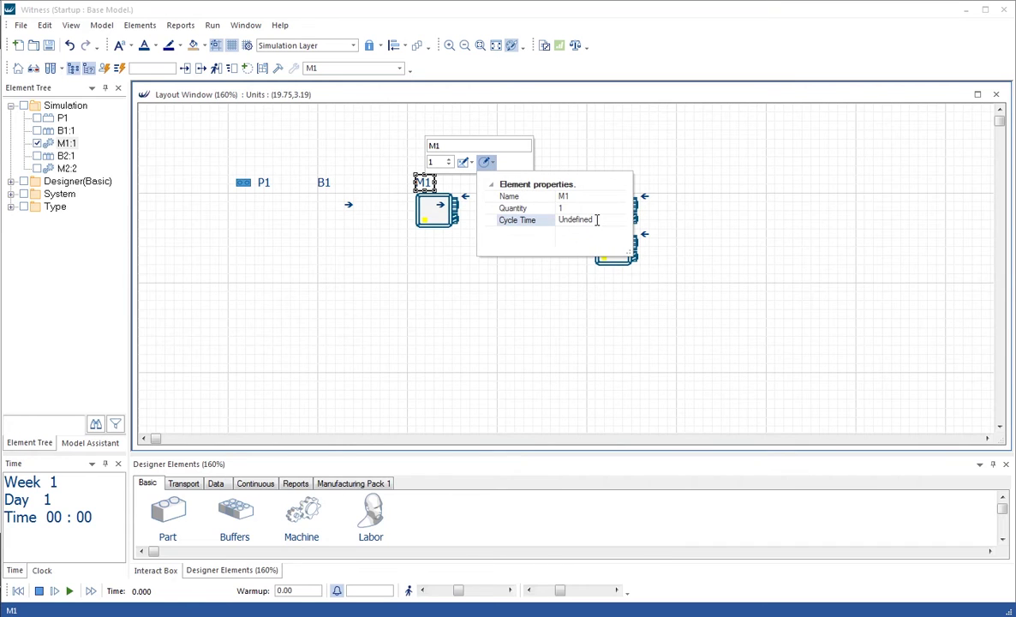
drag(597, 220, 560, 221)
text(3)
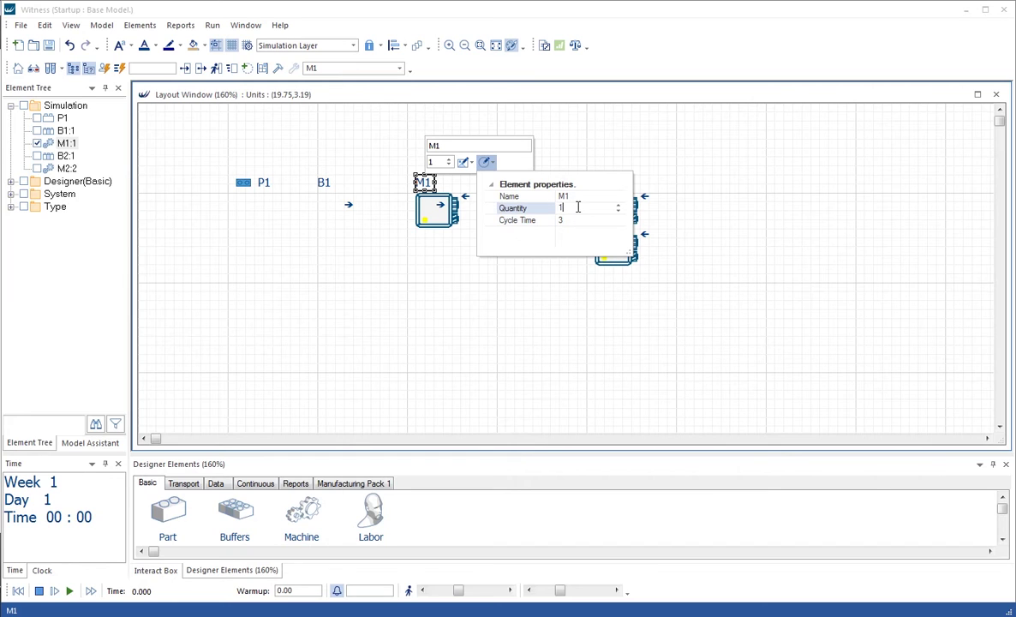
click(588, 159)
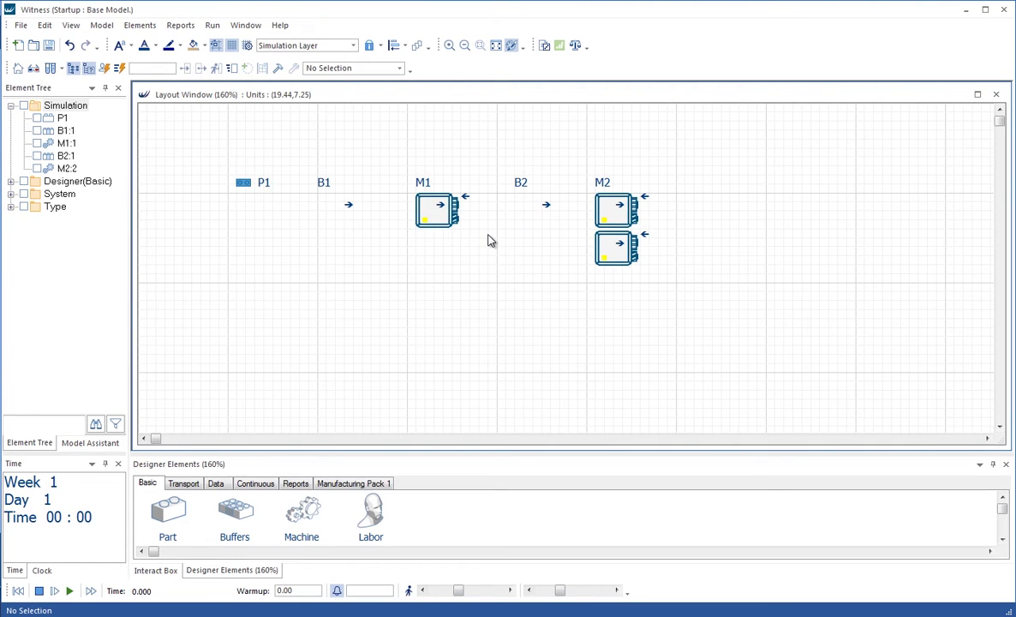
Set machine M2's cycle time to 5.9 in its element properties
click(609, 184)
right_click(604, 180)
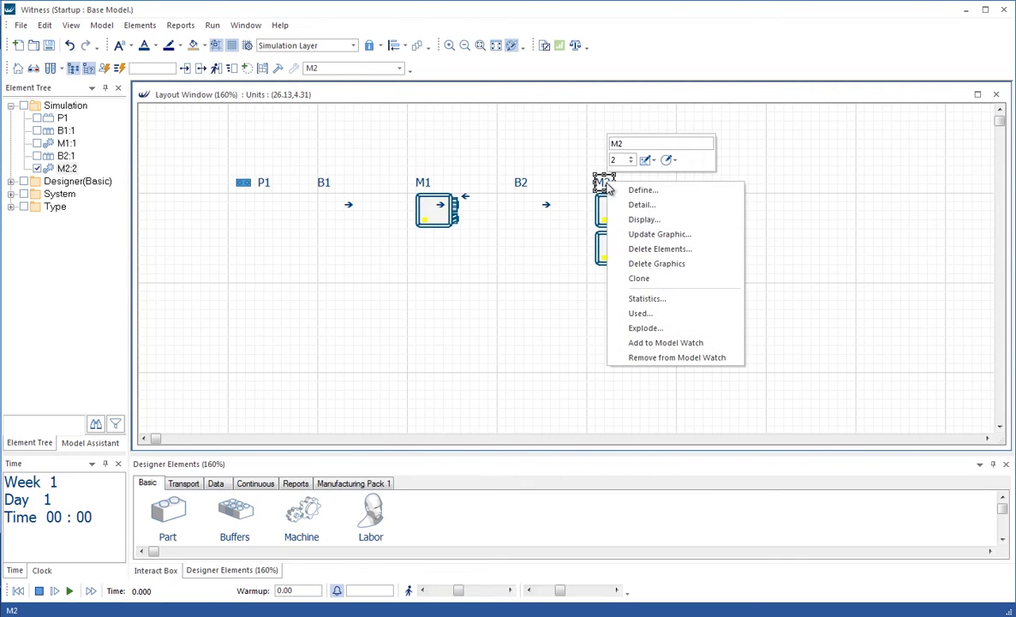
click(667, 161)
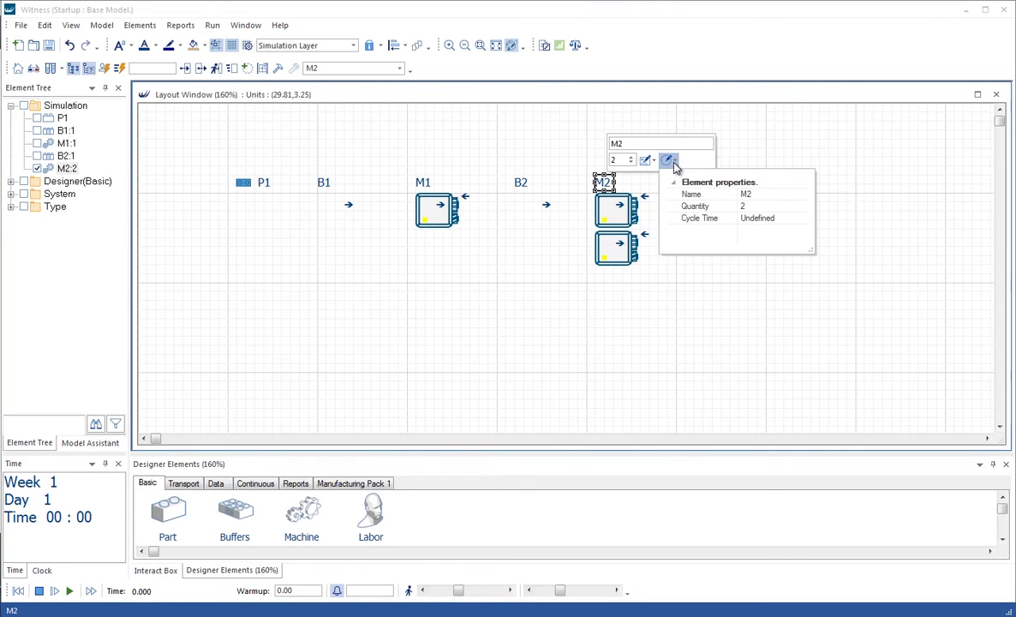
click(765, 219)
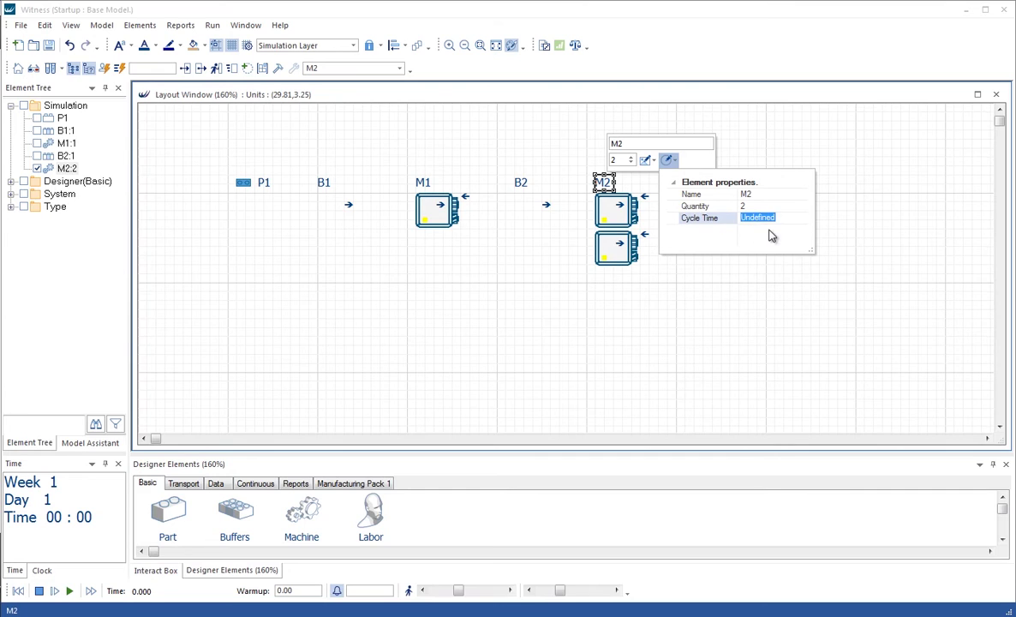
text(5.9)
click(757, 206)
click(754, 161)
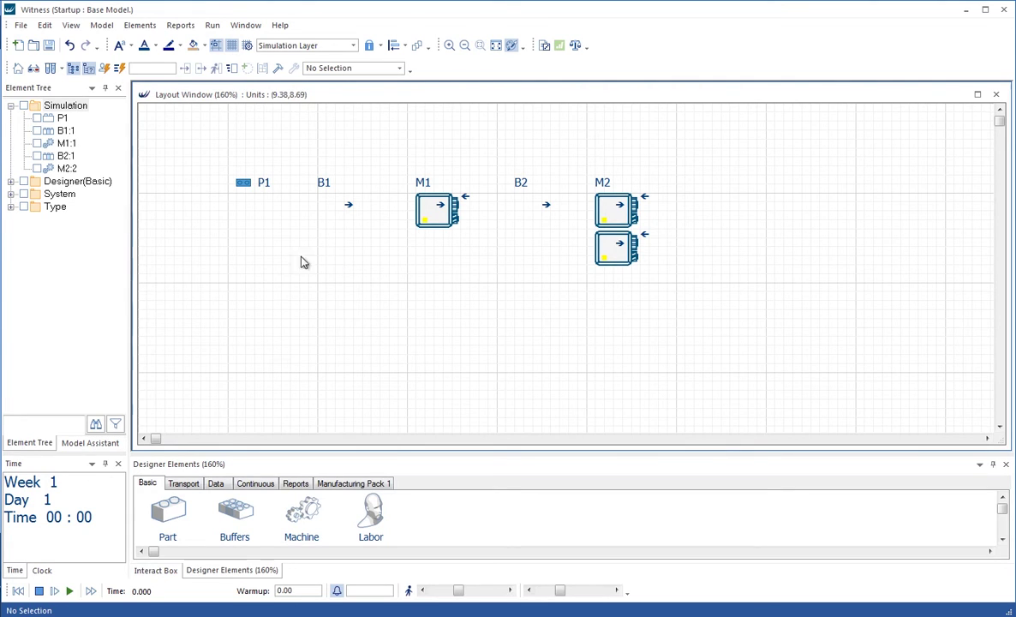
Give part P1 active arrivals and an output rule of PUSH B1
click(265, 186)
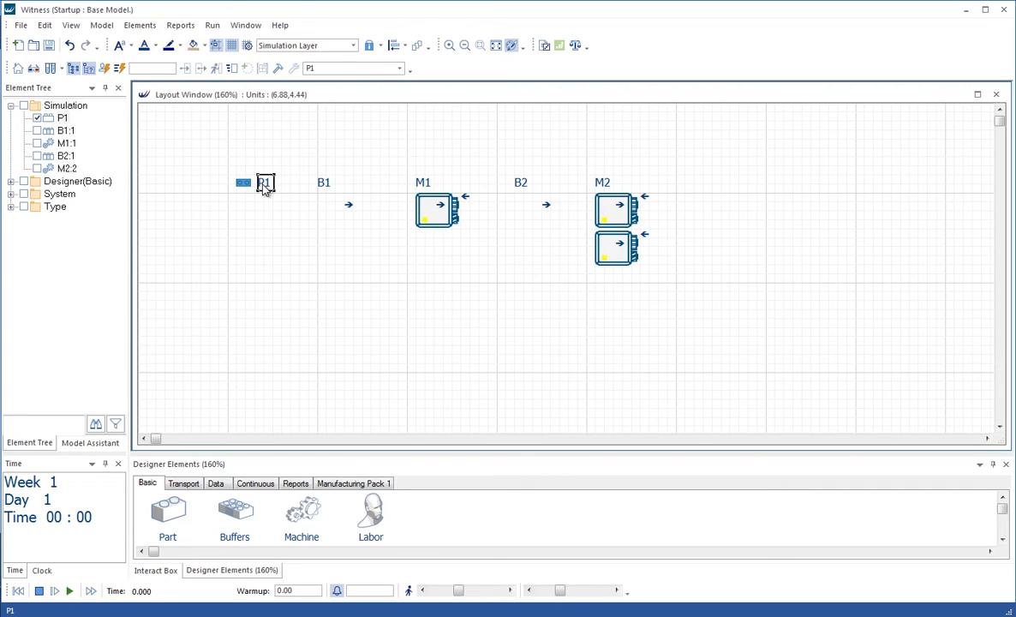
click(202, 72)
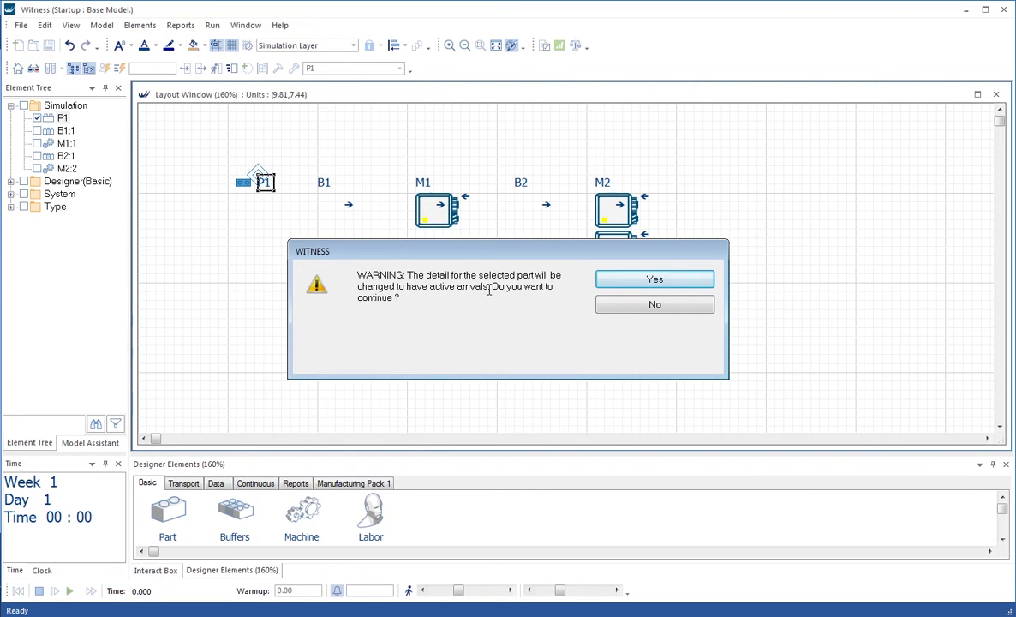
click(655, 281)
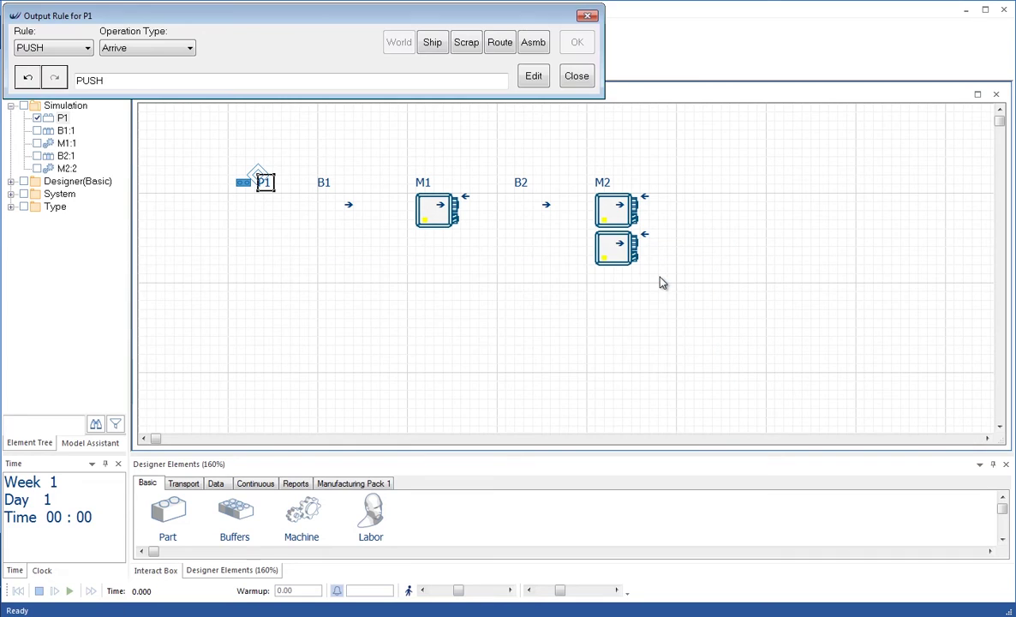
click(326, 190)
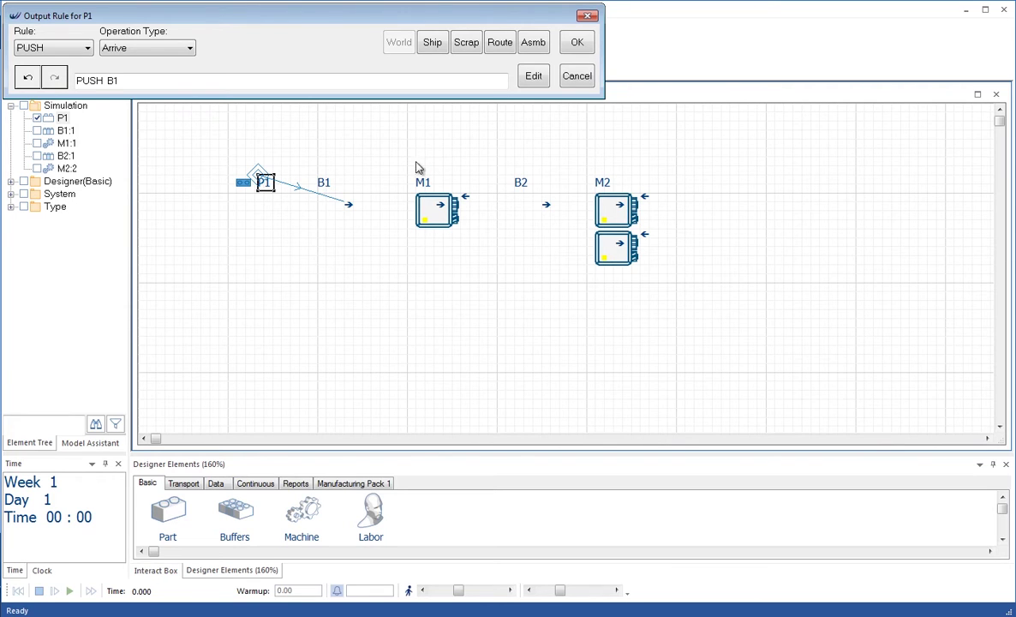
click(578, 43)
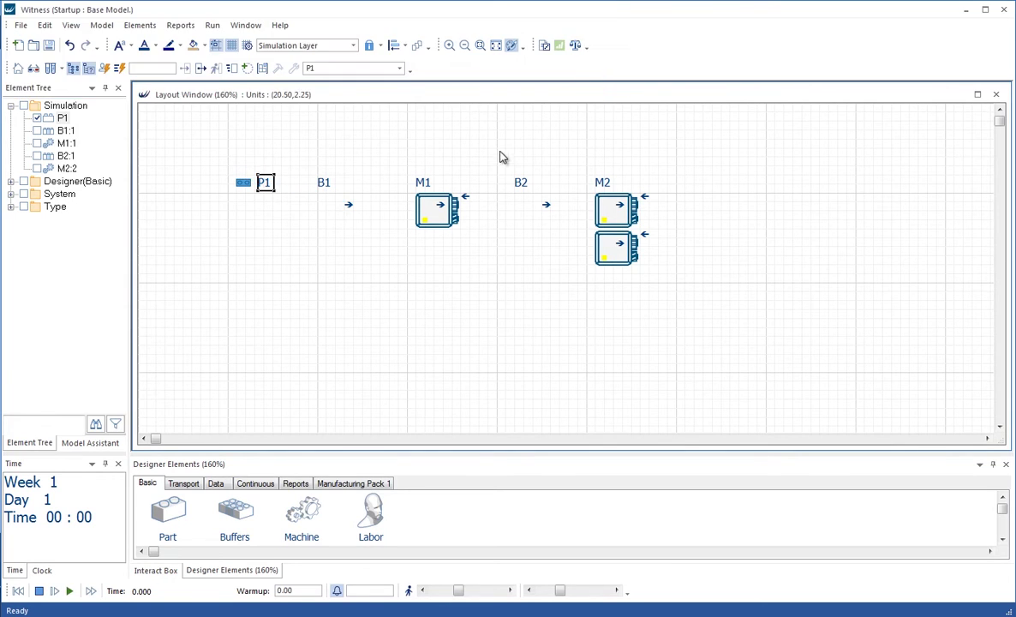
Set M1's input rule to pull from B1 and its output rule to push to B2
click(426, 185)
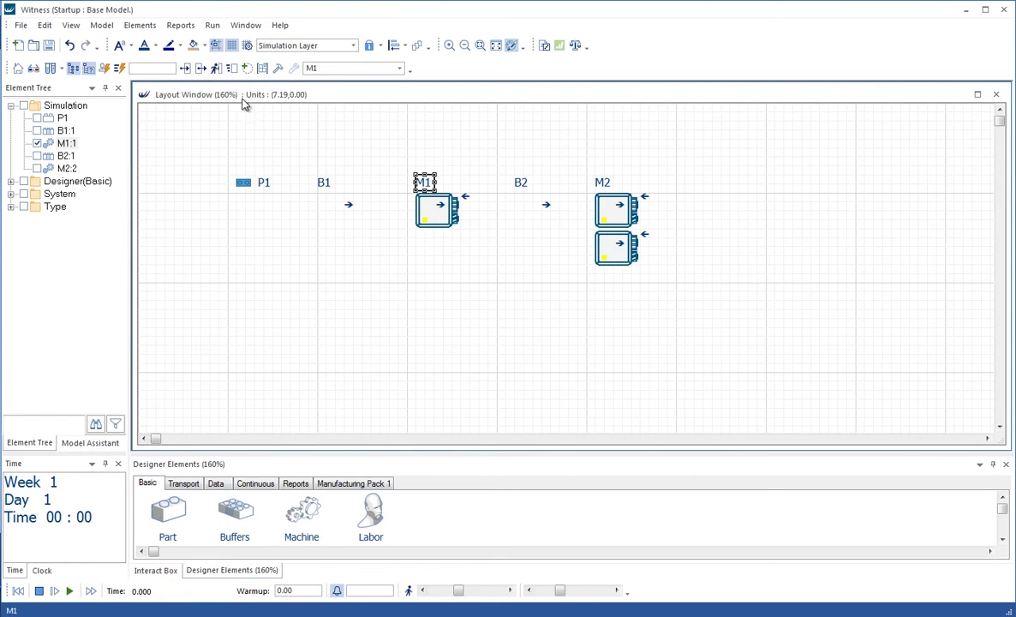
click(189, 71)
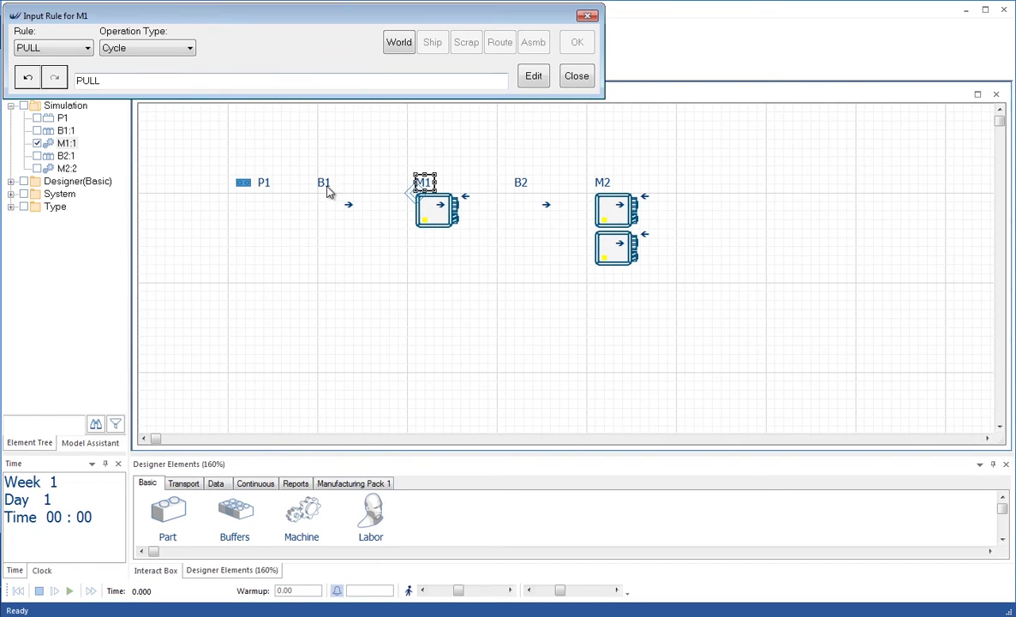
click(323, 190)
click(577, 42)
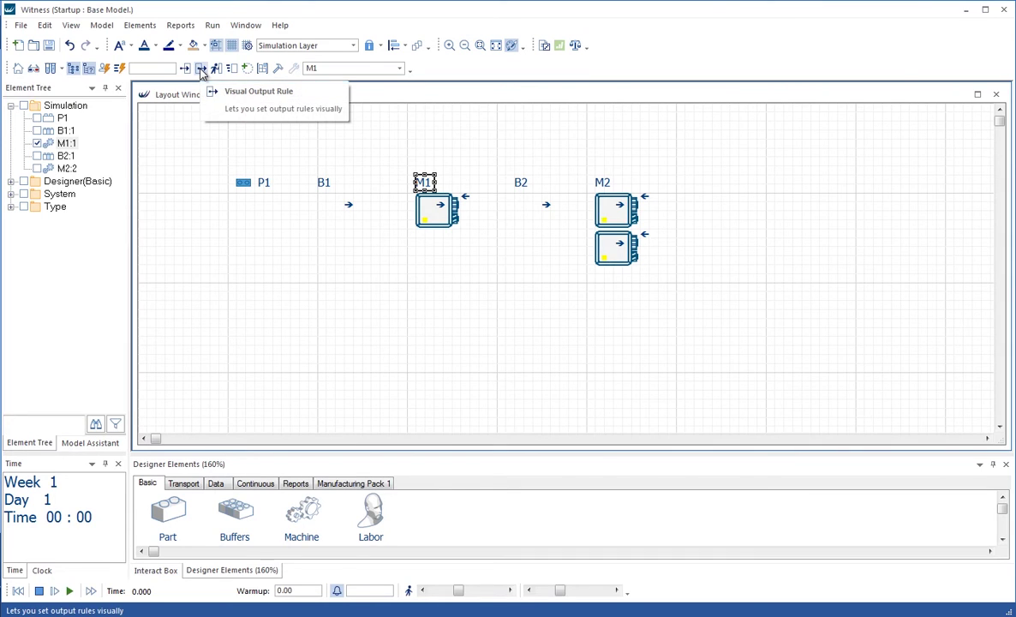
click(200, 69)
click(518, 192)
click(579, 45)
Set M2's input rule to pull from B2 and its output rule to SHIP
click(604, 183)
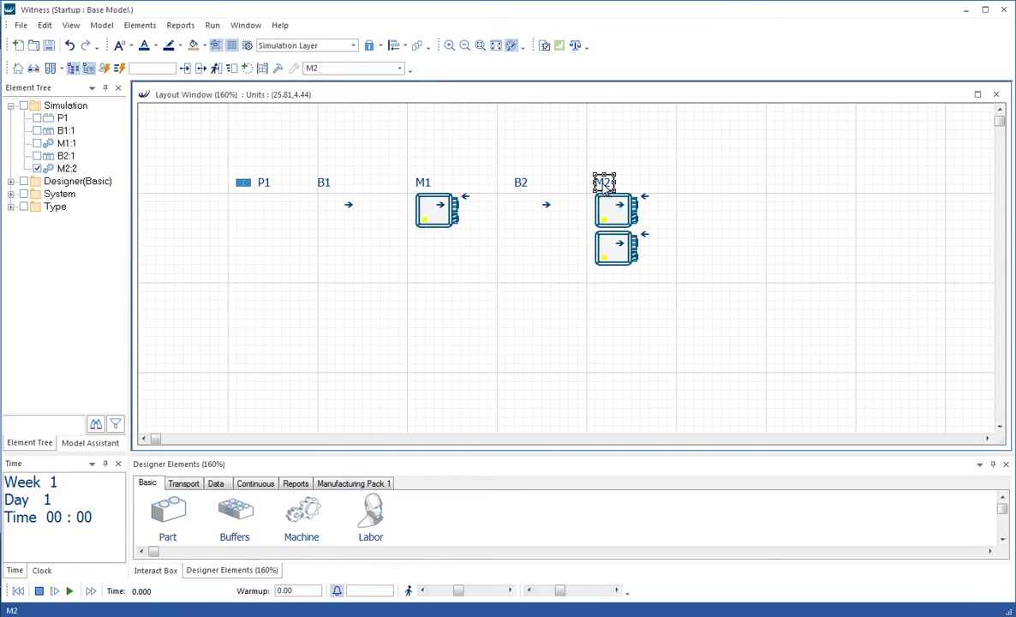
click(186, 70)
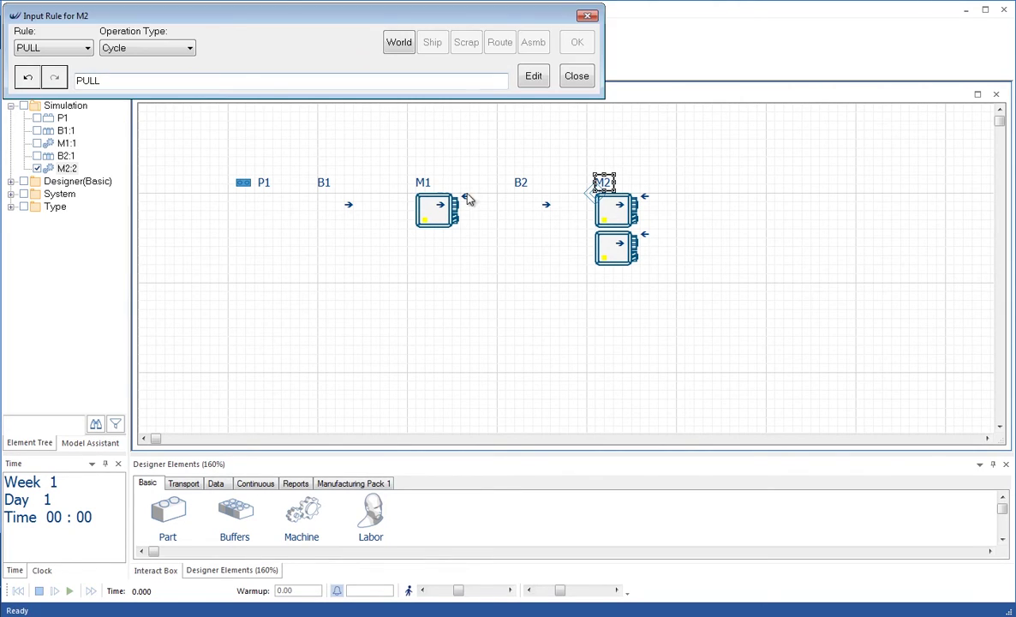
click(521, 182)
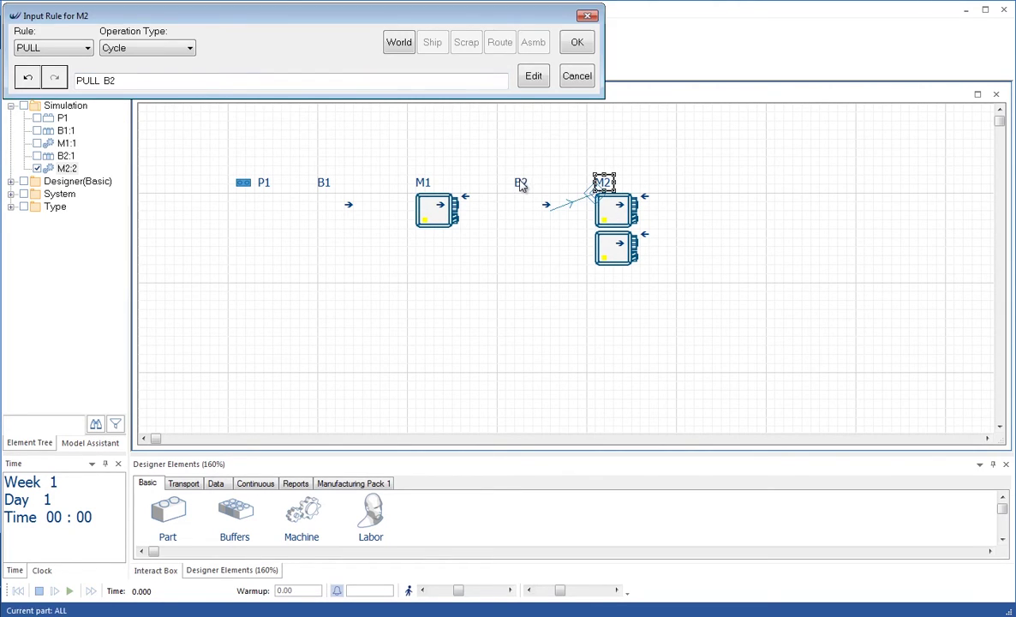
click(577, 43)
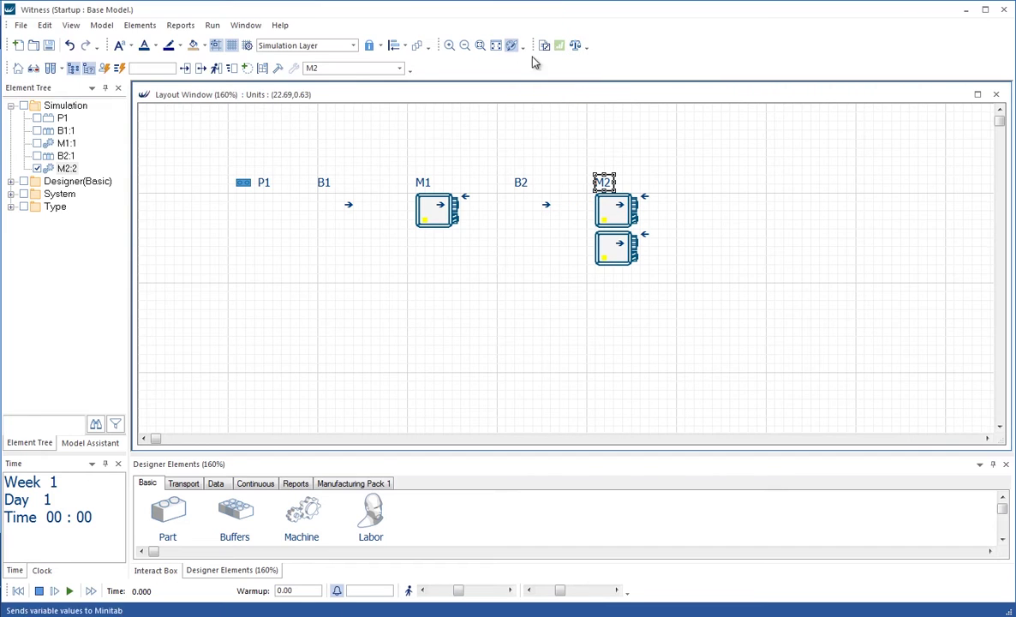
click(200, 70)
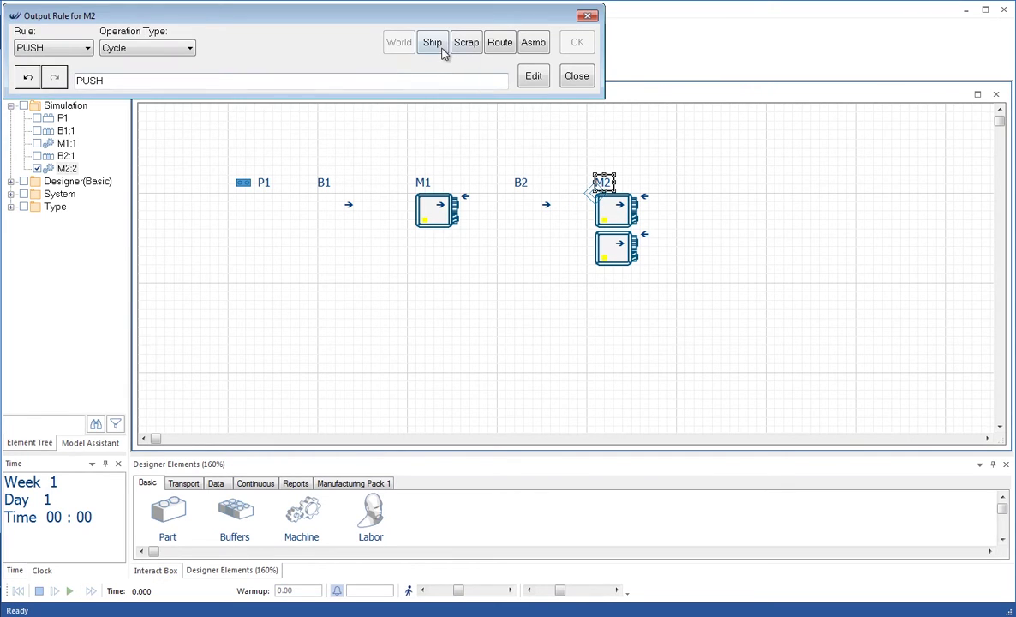
click(441, 50)
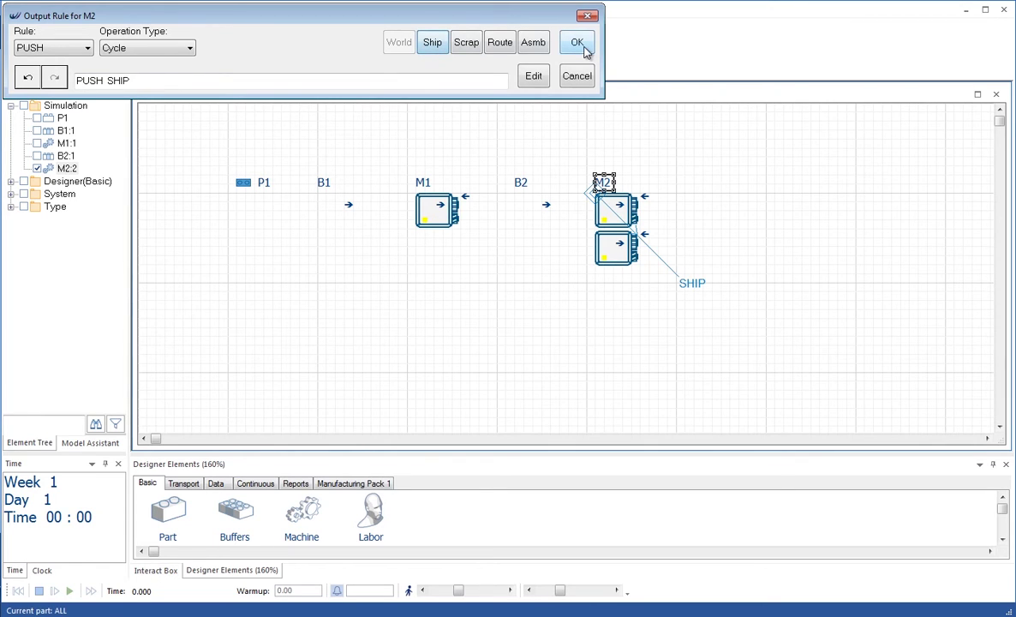
click(578, 44)
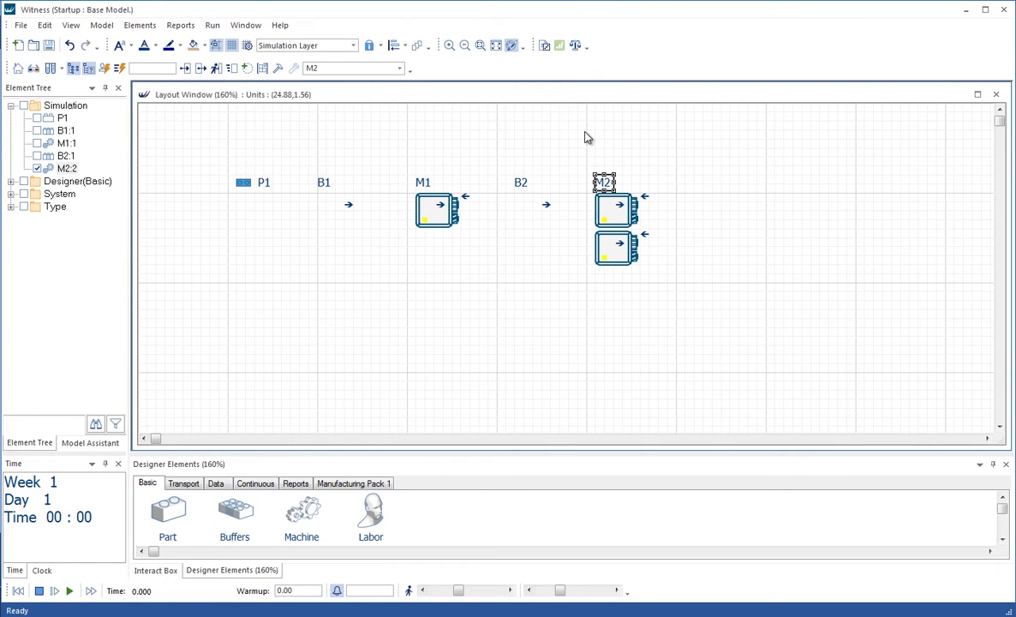
click(586, 138)
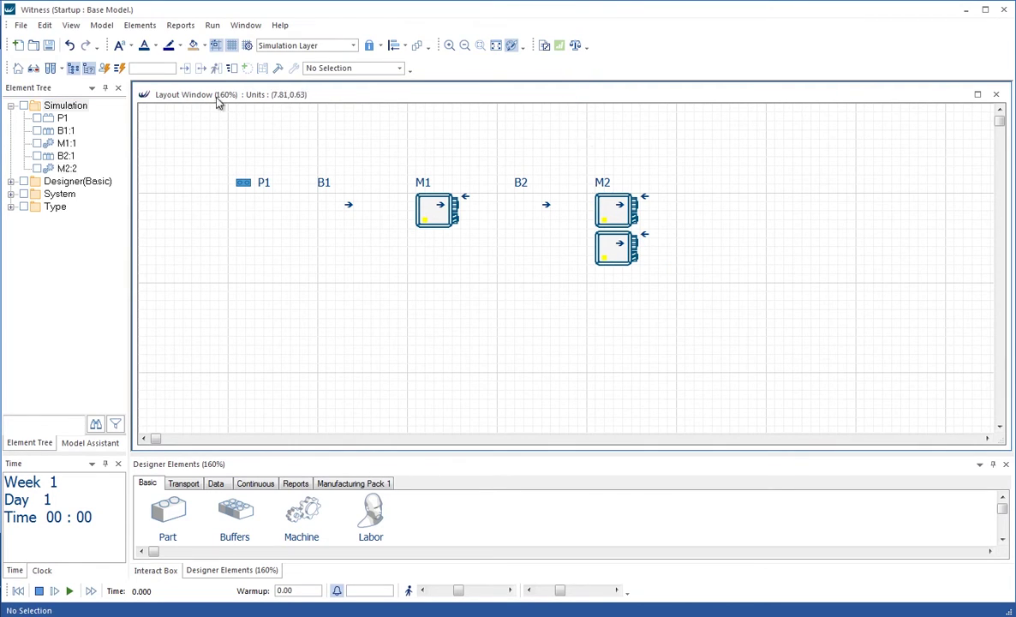
click(69, 28)
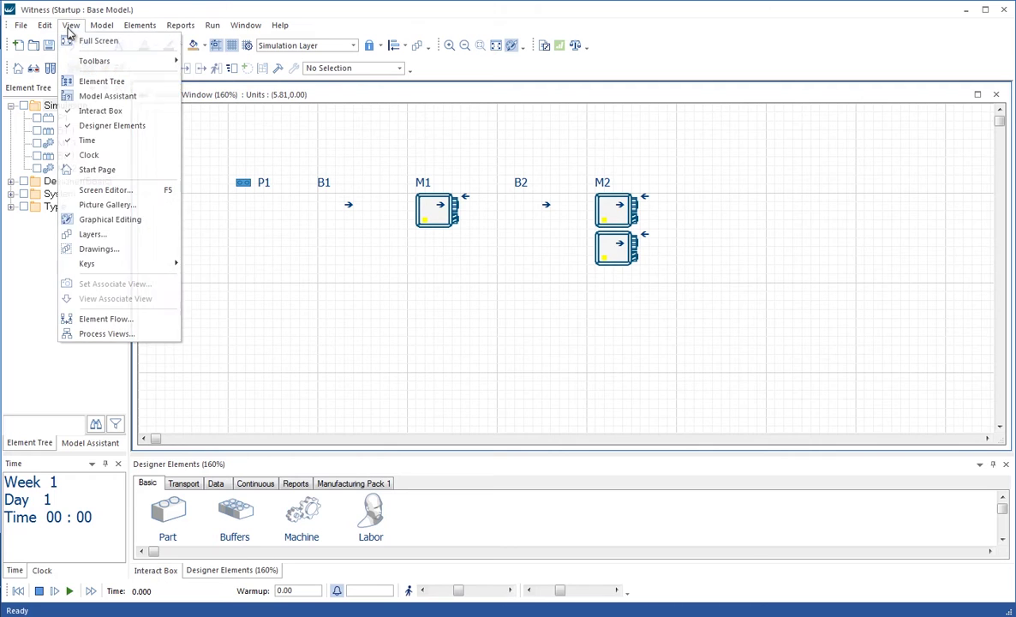
click(109, 320)
click(637, 283)
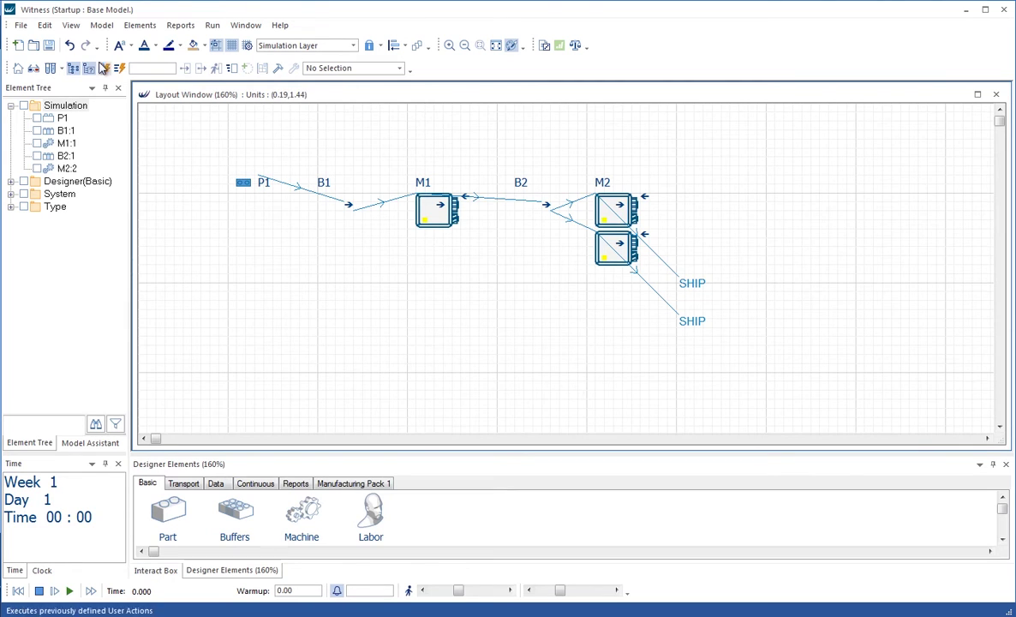
click(74, 26)
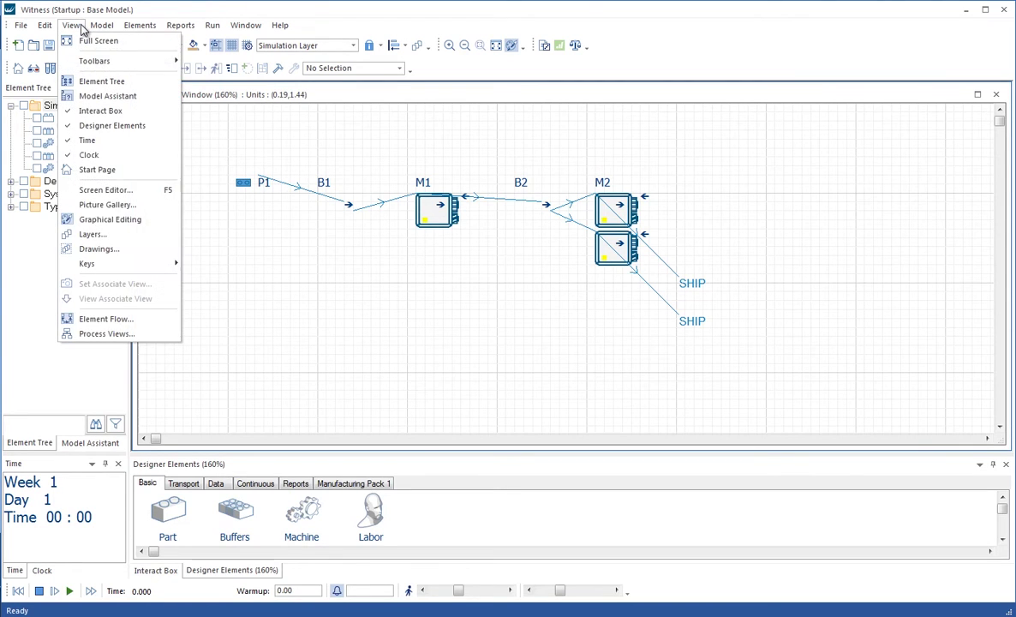
click(120, 320)
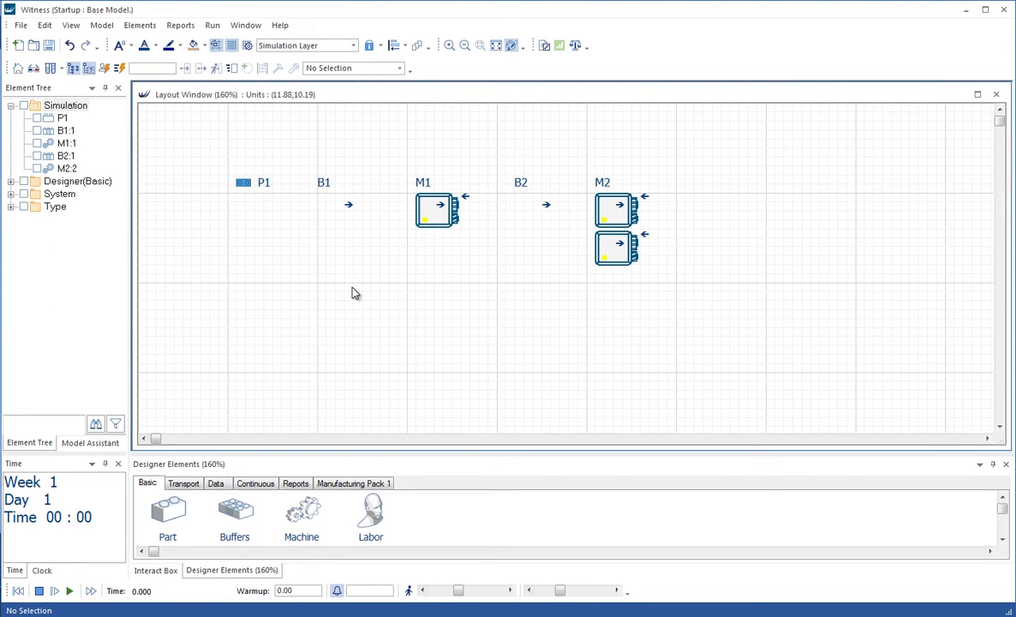
Change part P1's Inter Arrival Time to 6 in its properties panel
right_click(249, 188)
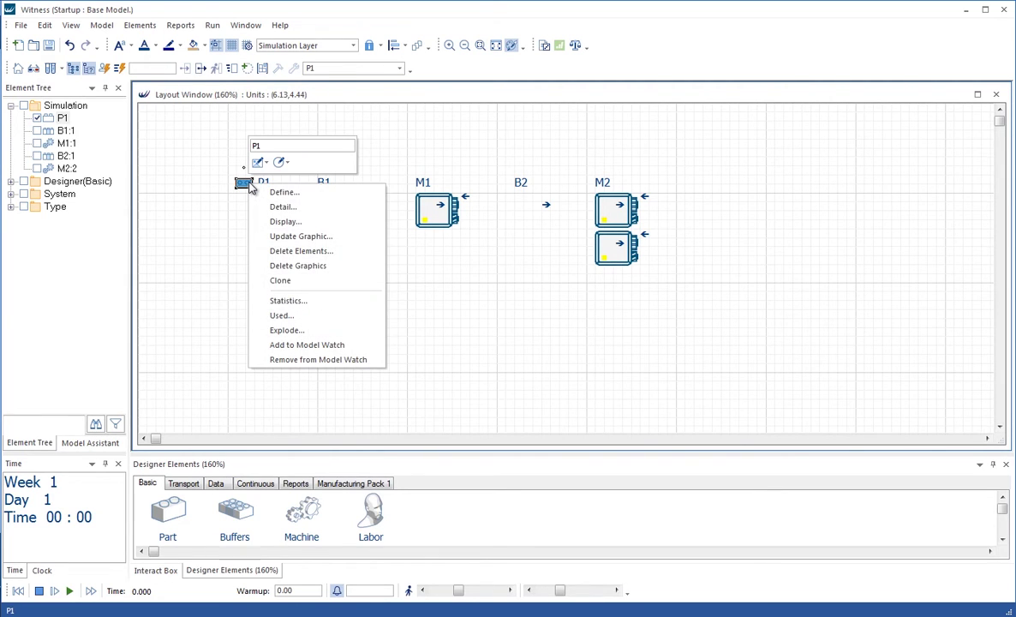
click(290, 165)
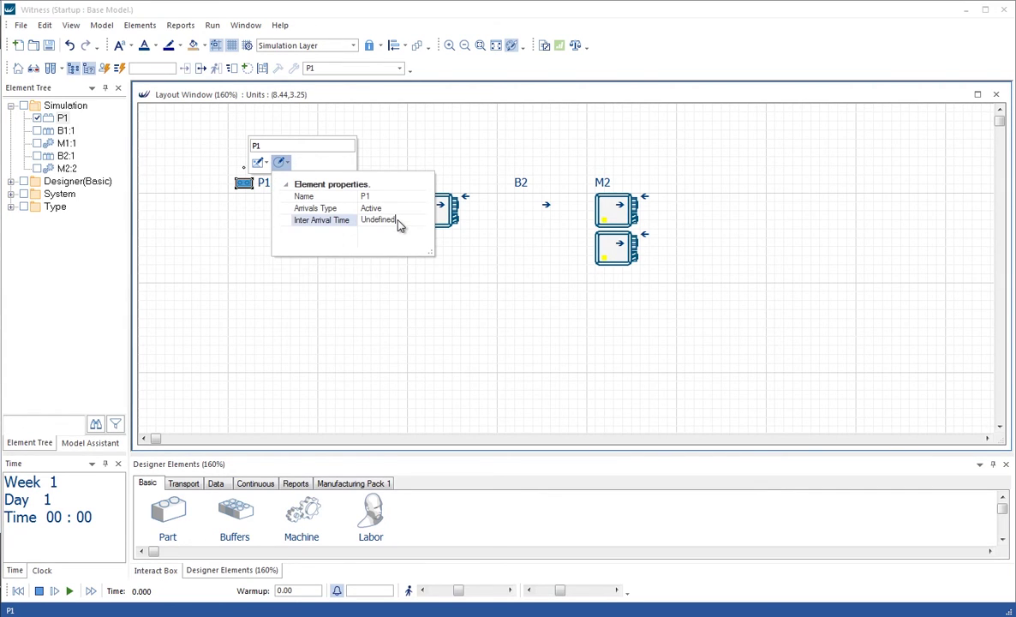
click(365, 220)
text(6)
click(383, 207)
click(379, 161)
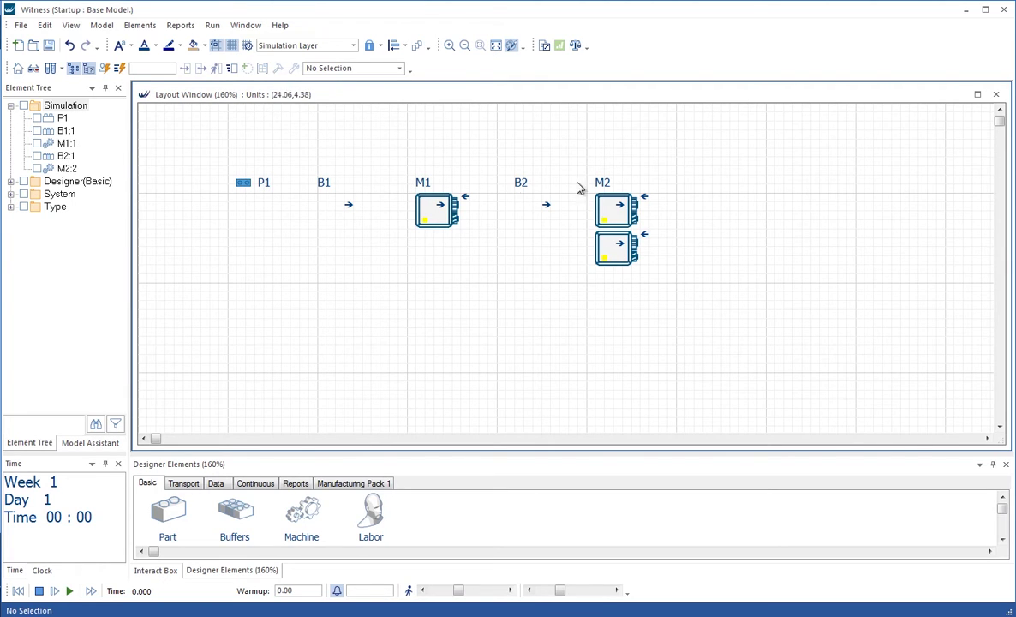
double_click(265, 185)
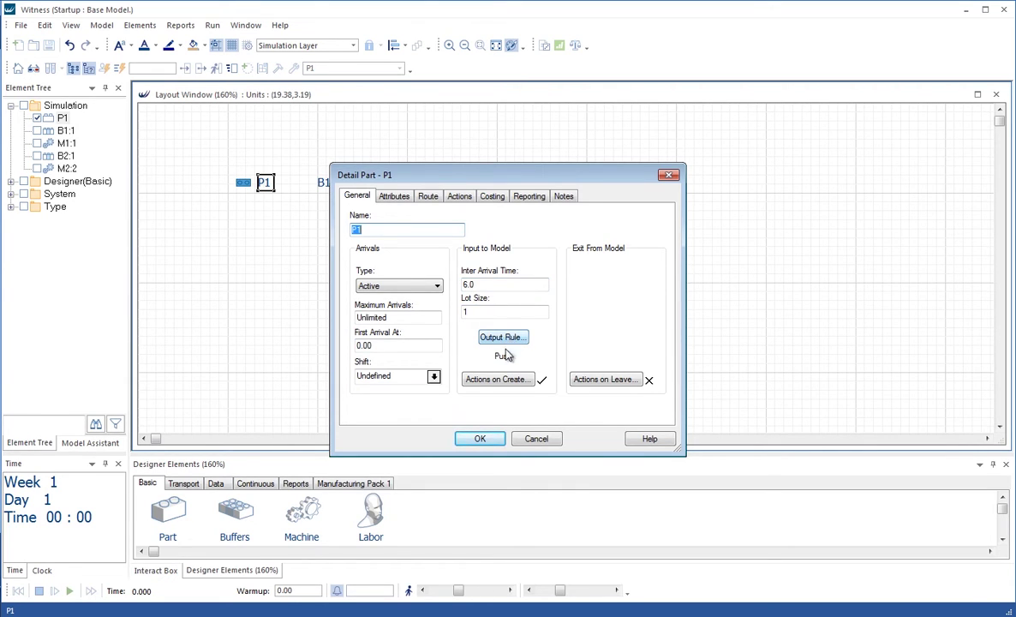
click(505, 337)
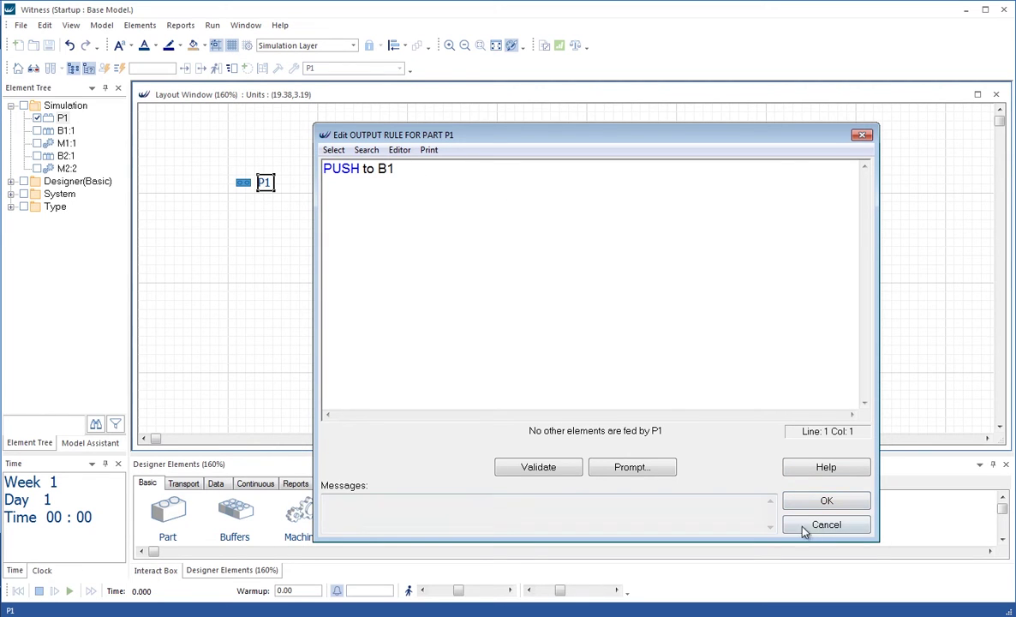
click(824, 503)
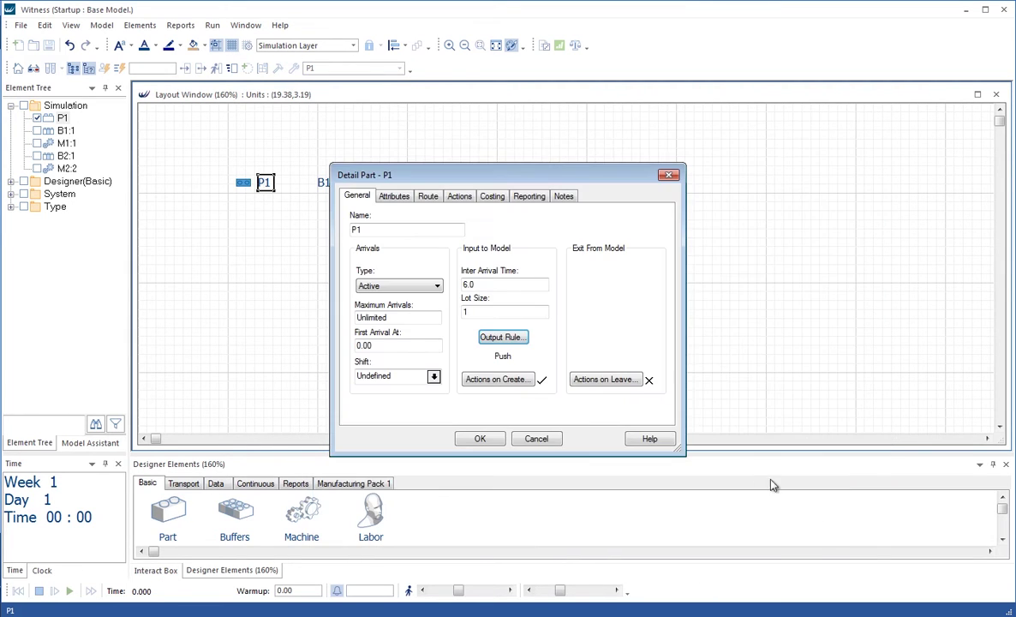
click(480, 439)
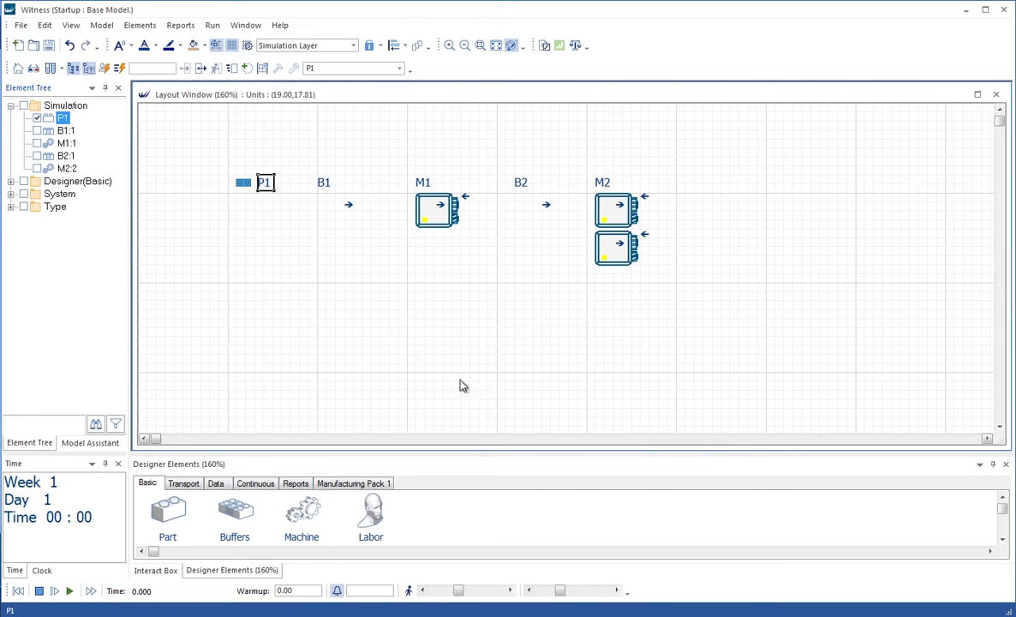
click(313, 244)
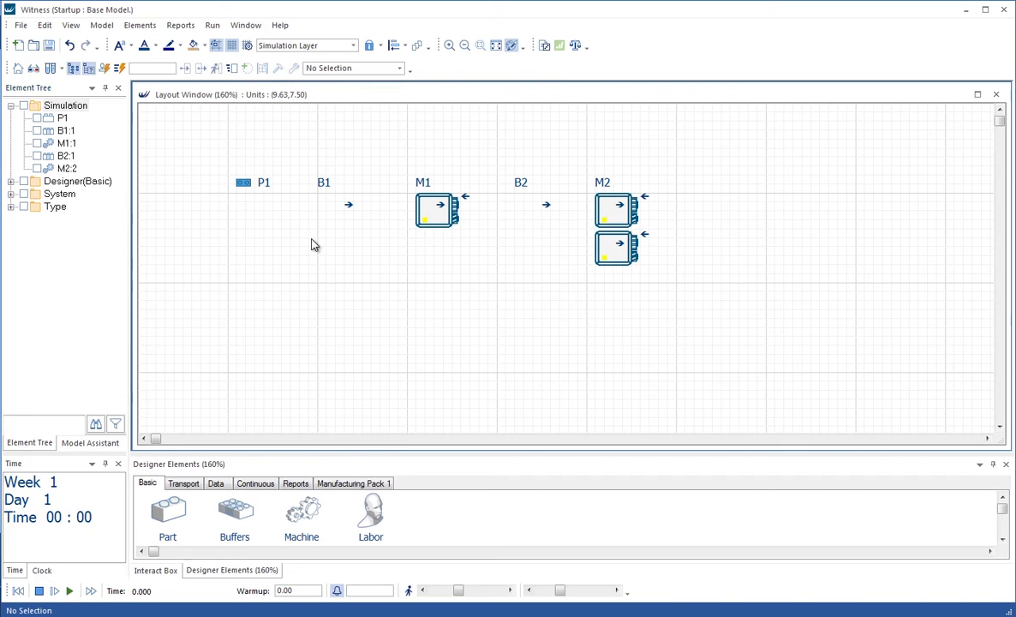
Check B1's details without changes, then confirm M1's machine type stays Single
double_click(326, 187)
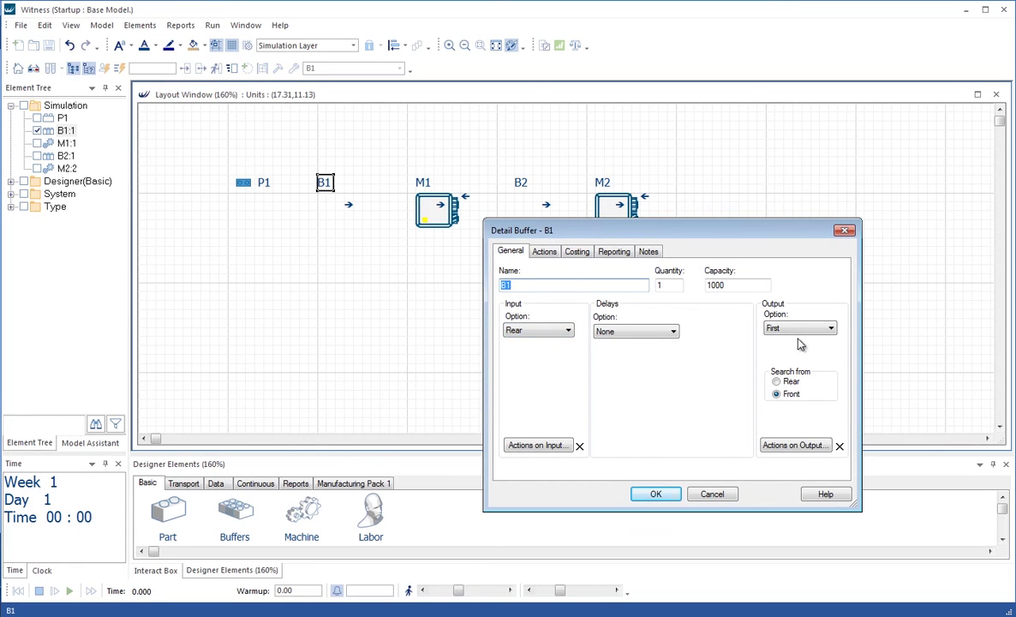
click(724, 496)
double_click(428, 197)
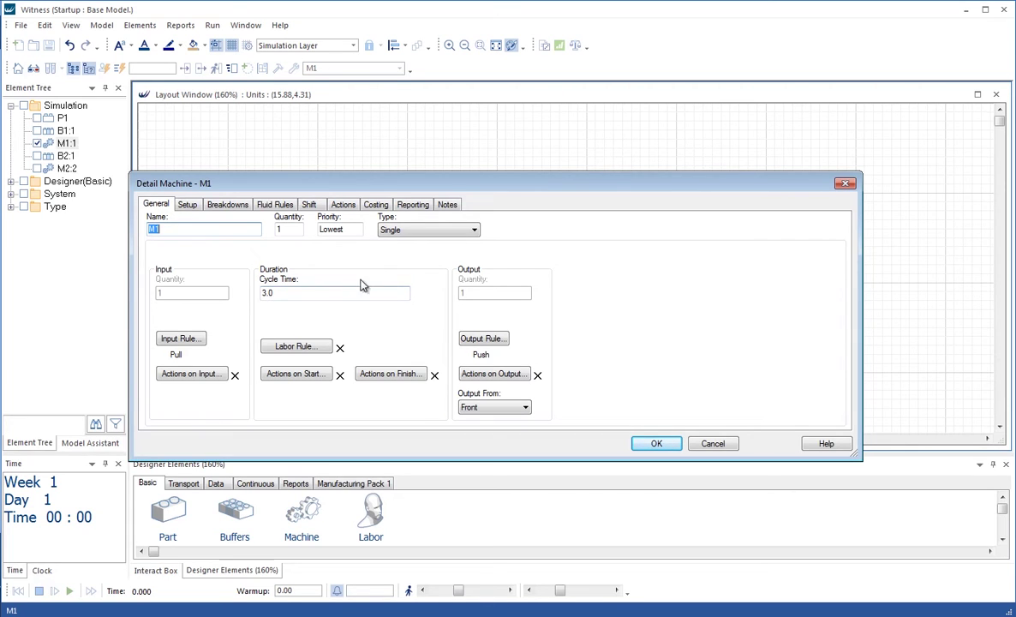
click(475, 231)
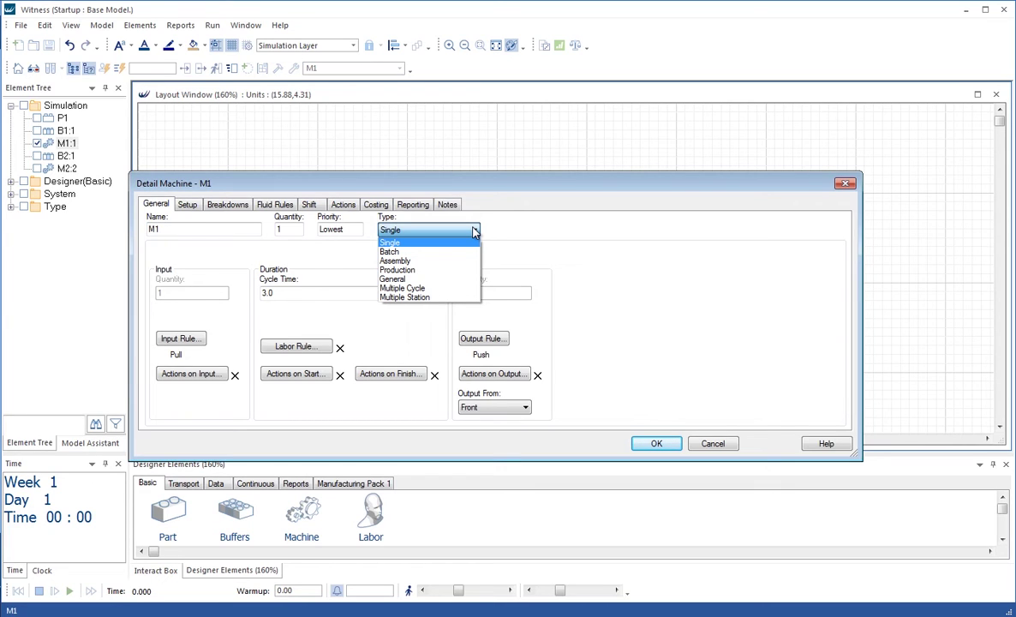
click(489, 249)
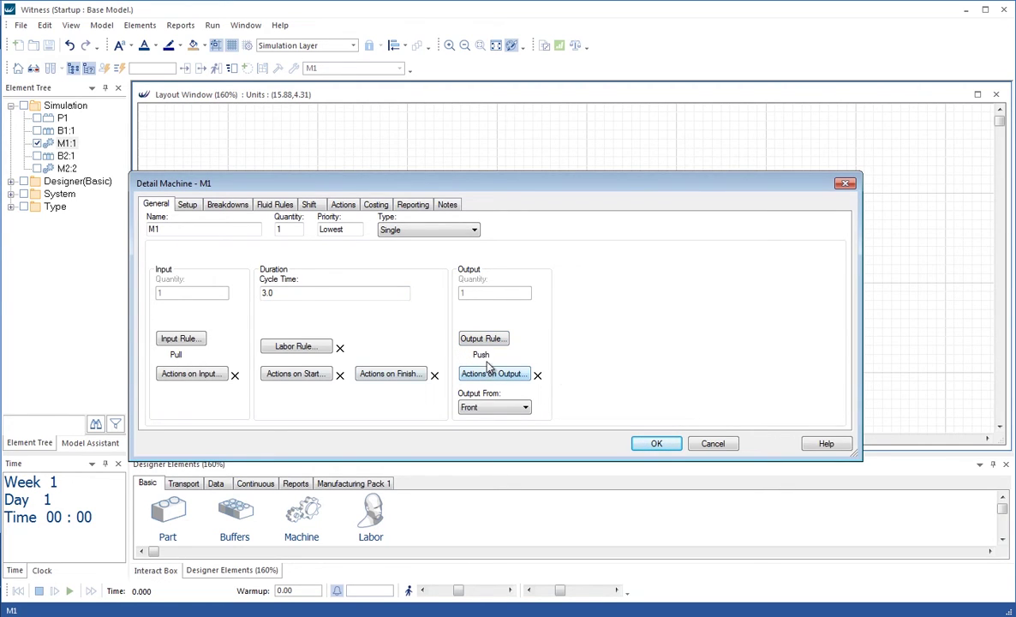
click(656, 444)
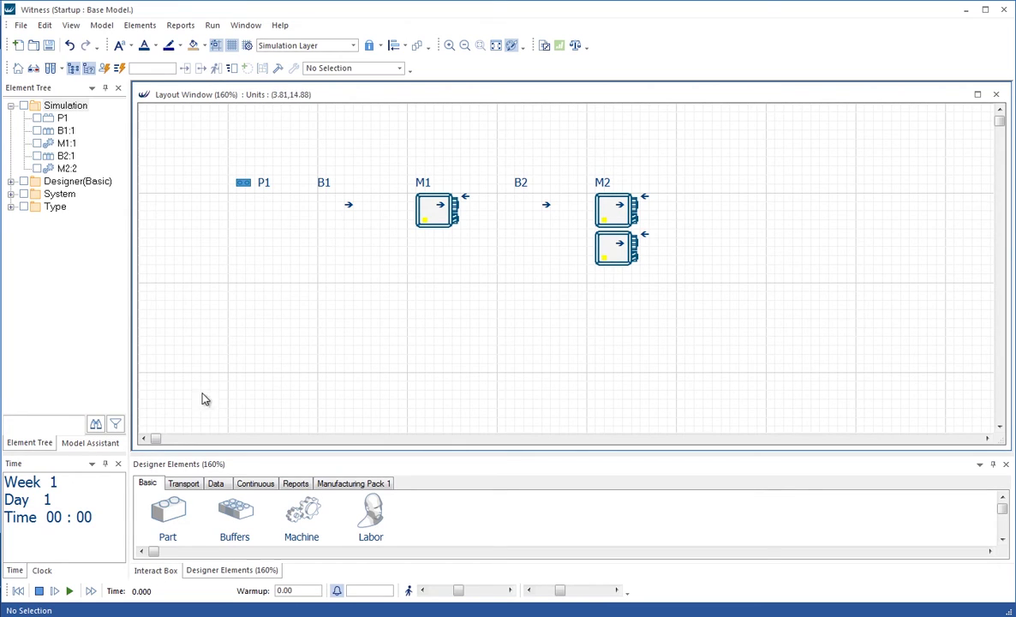
Run the model with animation on until time 52, then reset the clock to zero
click(409, 590)
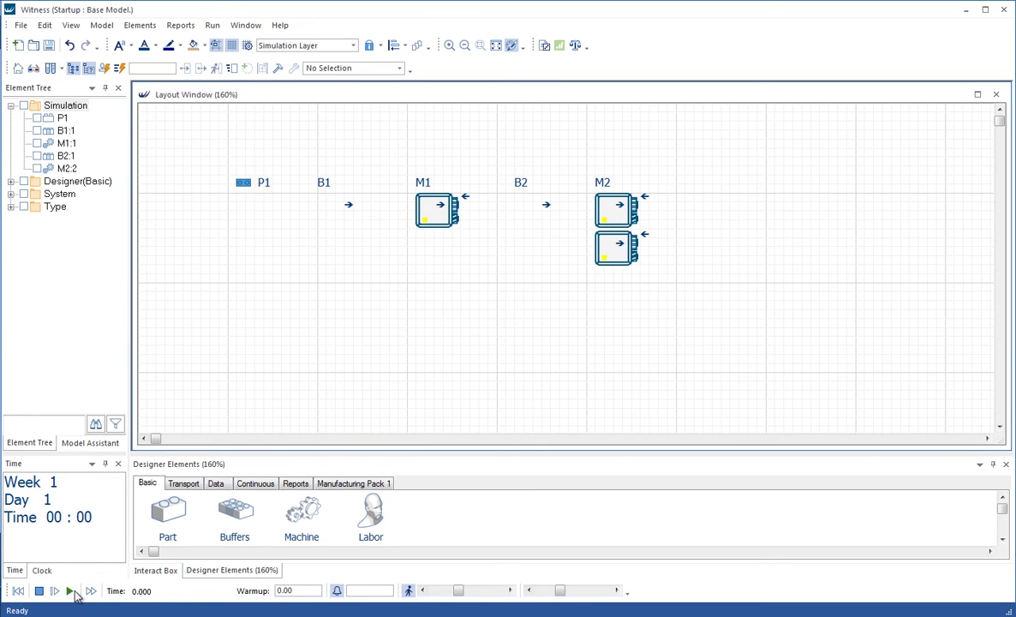
click(70, 591)
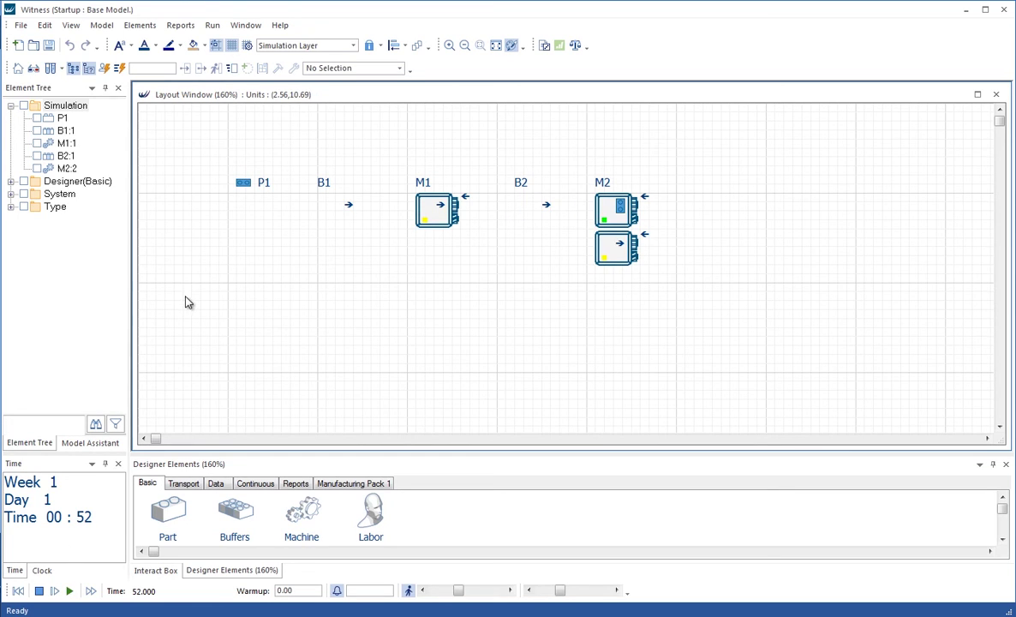
click(18, 590)
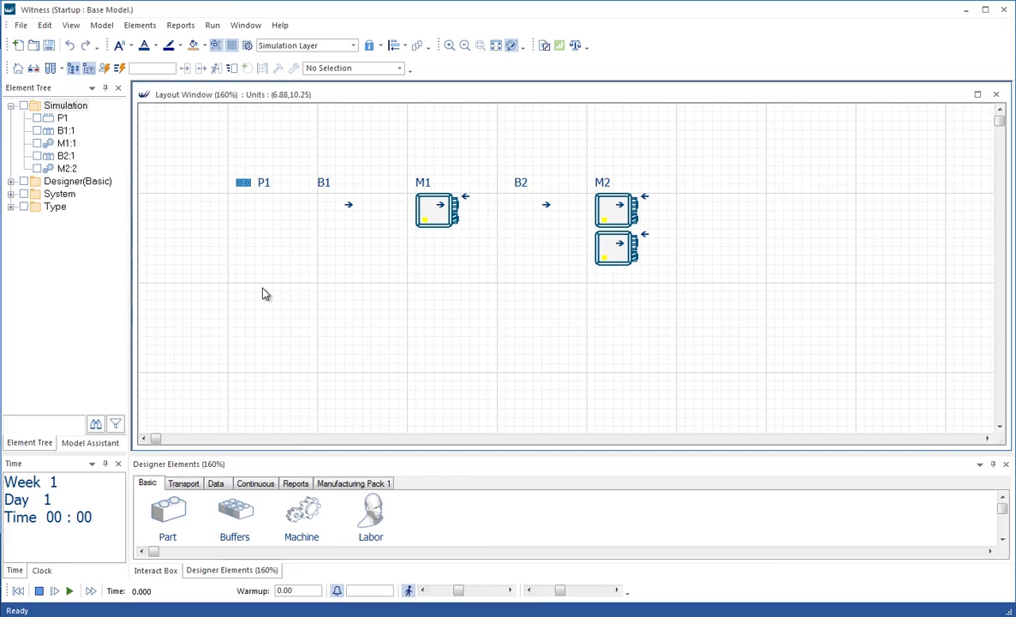
Clone part P1 as P2 and place it below P1
right_click(266, 187)
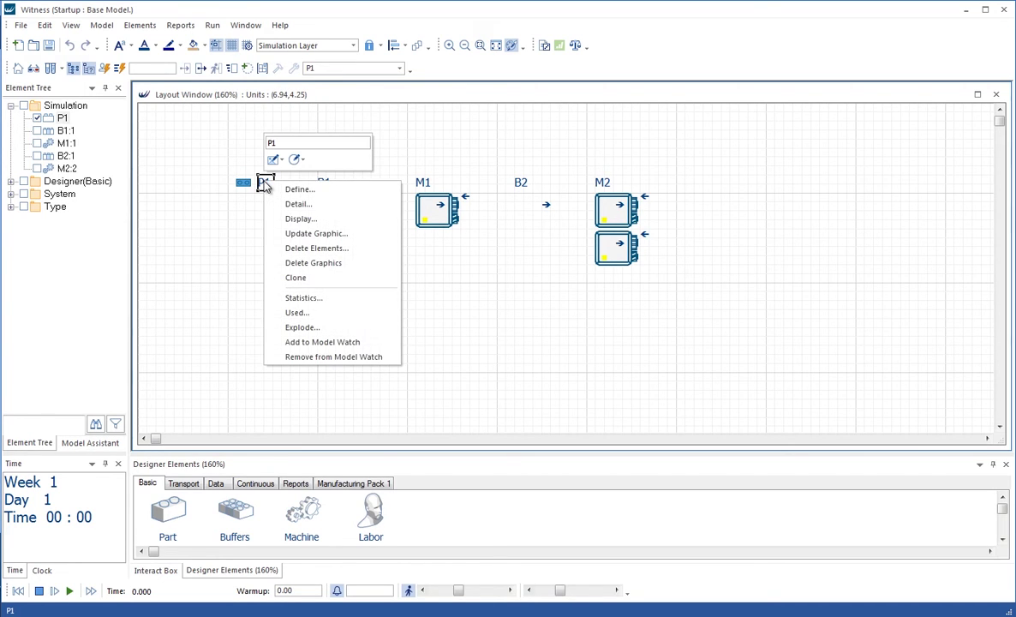
click(305, 277)
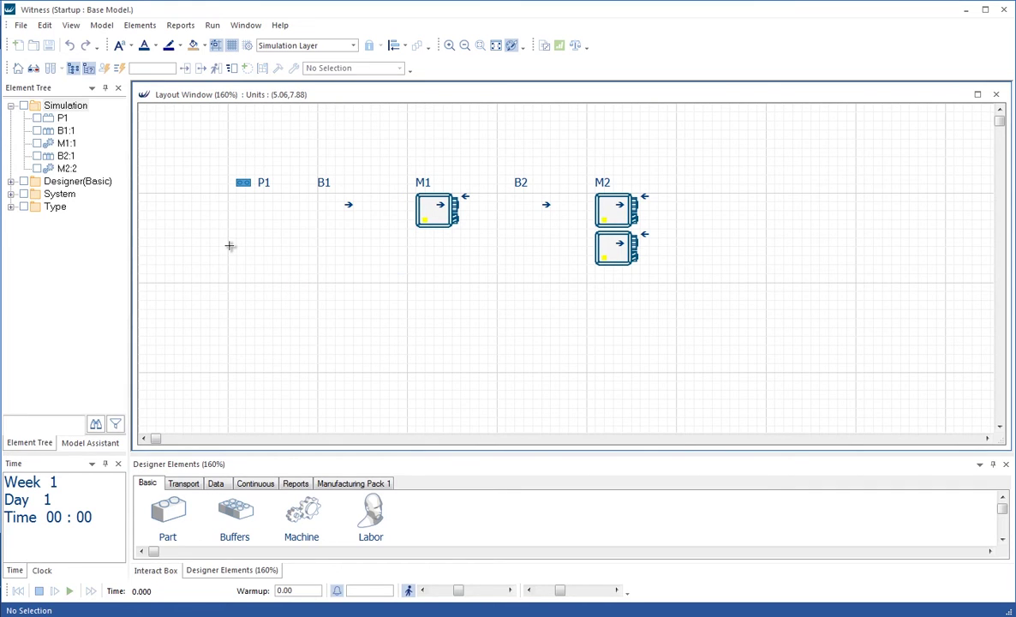
click(230, 246)
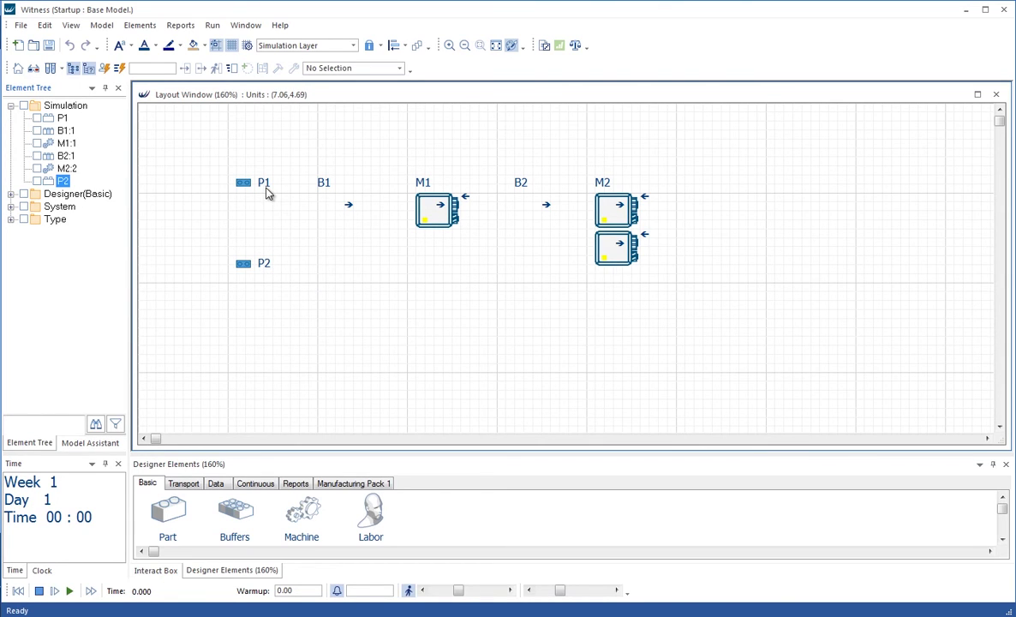
Give part P2 the red part icon
right_click(248, 268)
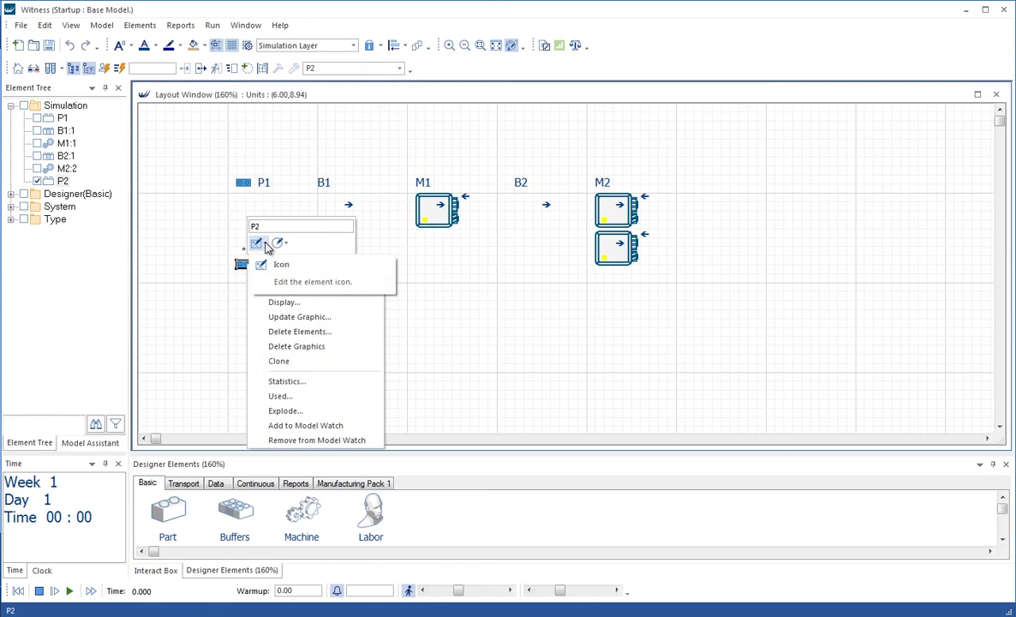
click(260, 245)
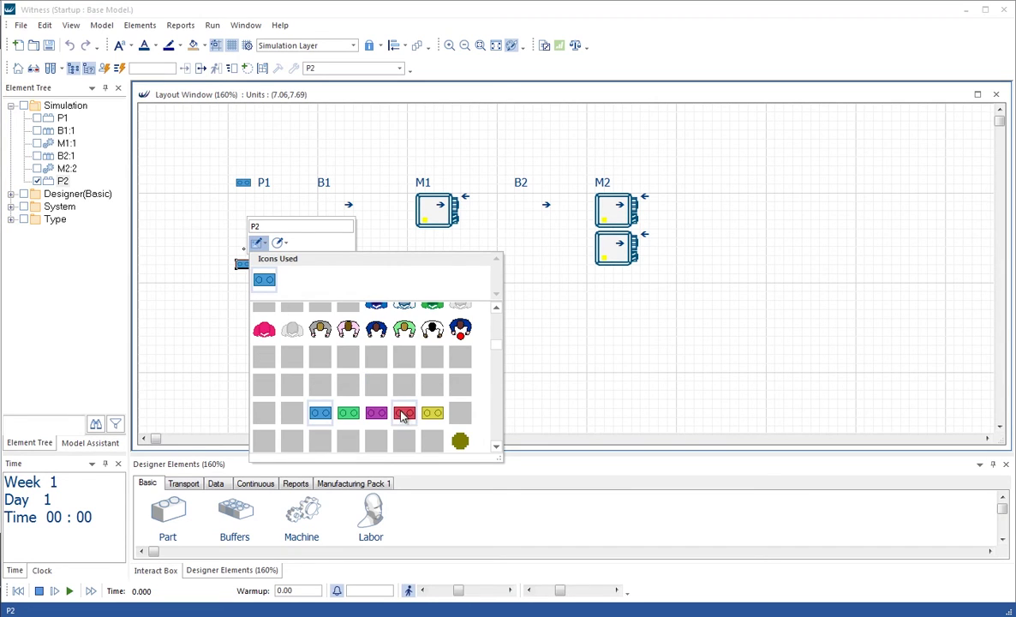
click(404, 413)
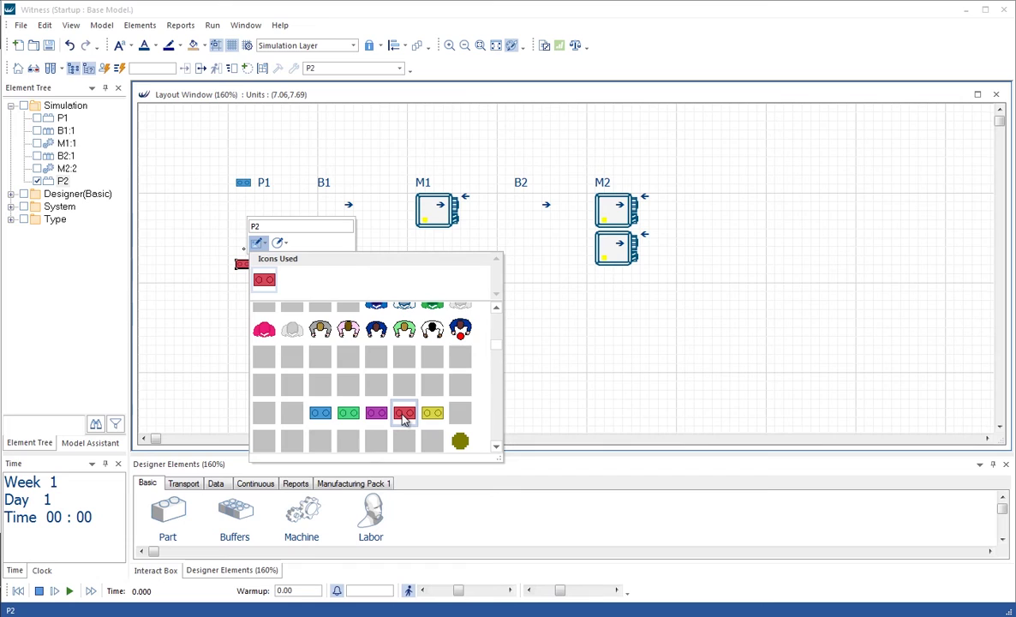
click(205, 334)
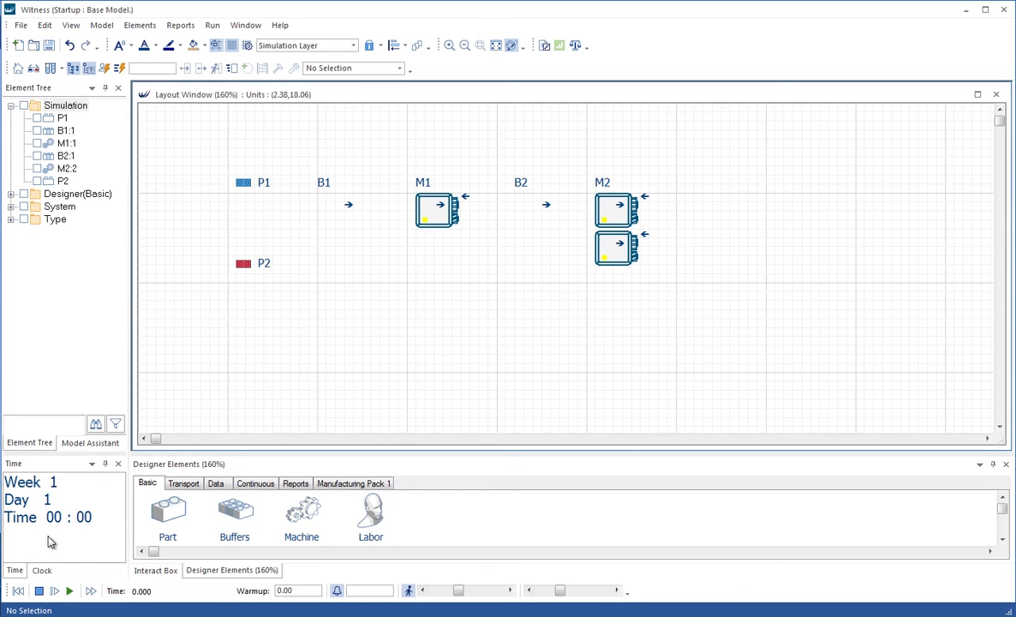
Run the simulation so blue P1 and red P2 parts flow through the buffers into M1 and M2
click(70, 591)
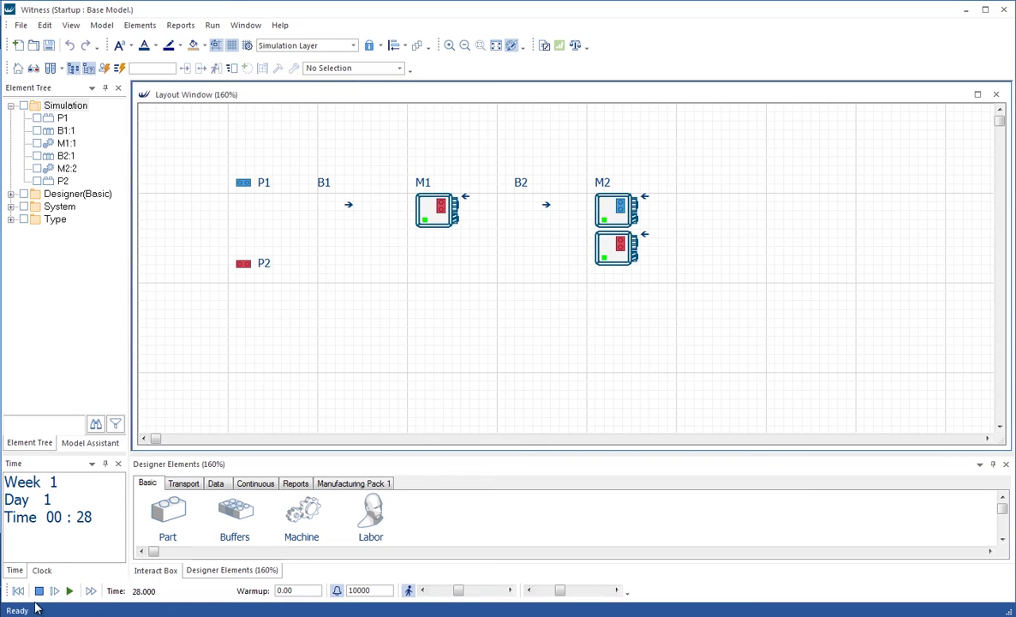
Reset the model and batch-run it to time 10000, reaching Day 7 22:40
click(18, 591)
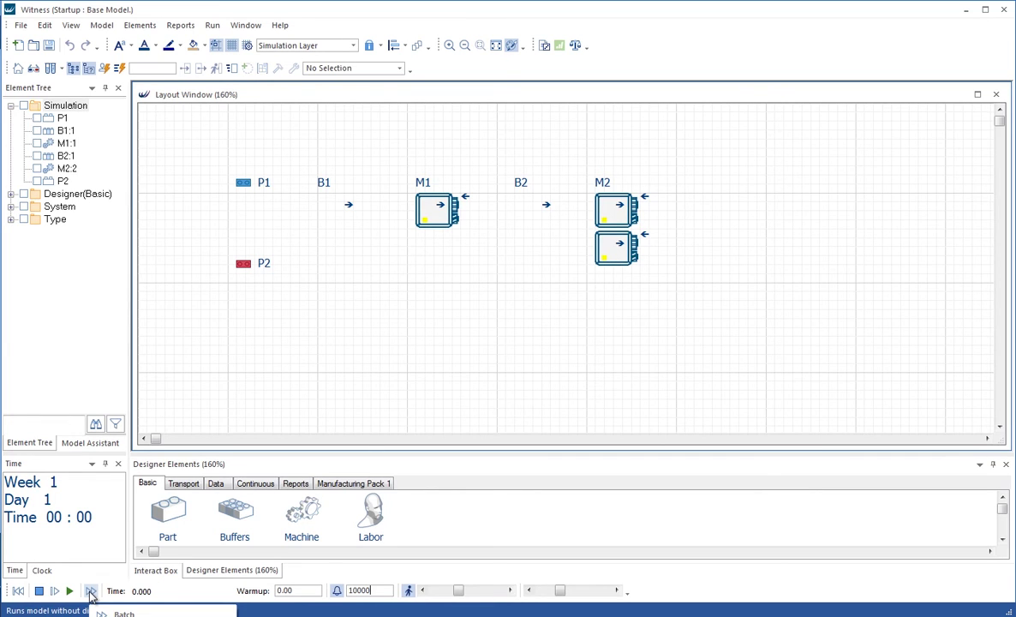
click(91, 591)
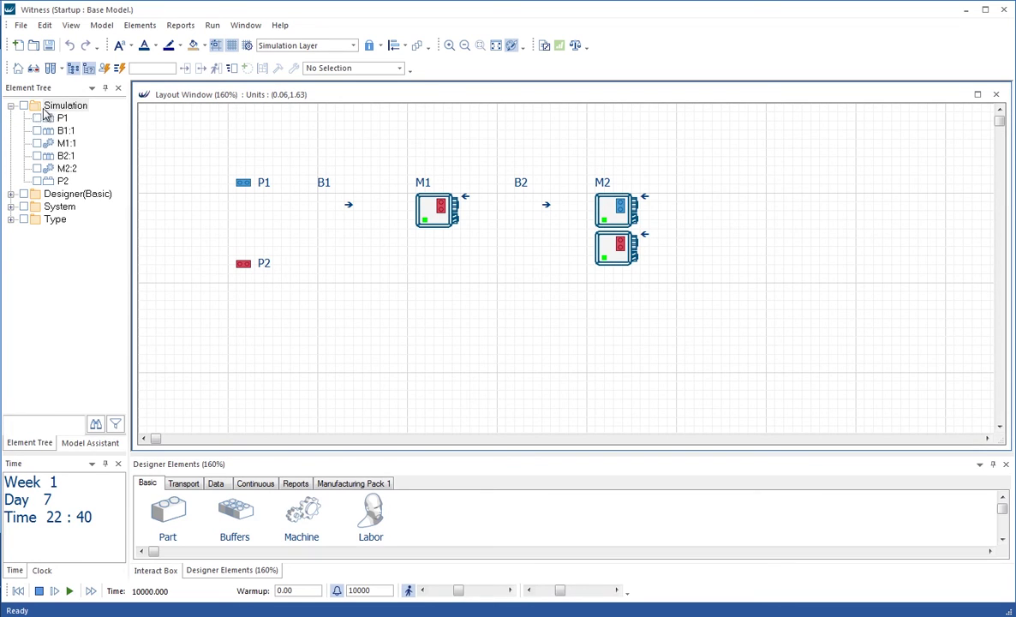
click(23, 106)
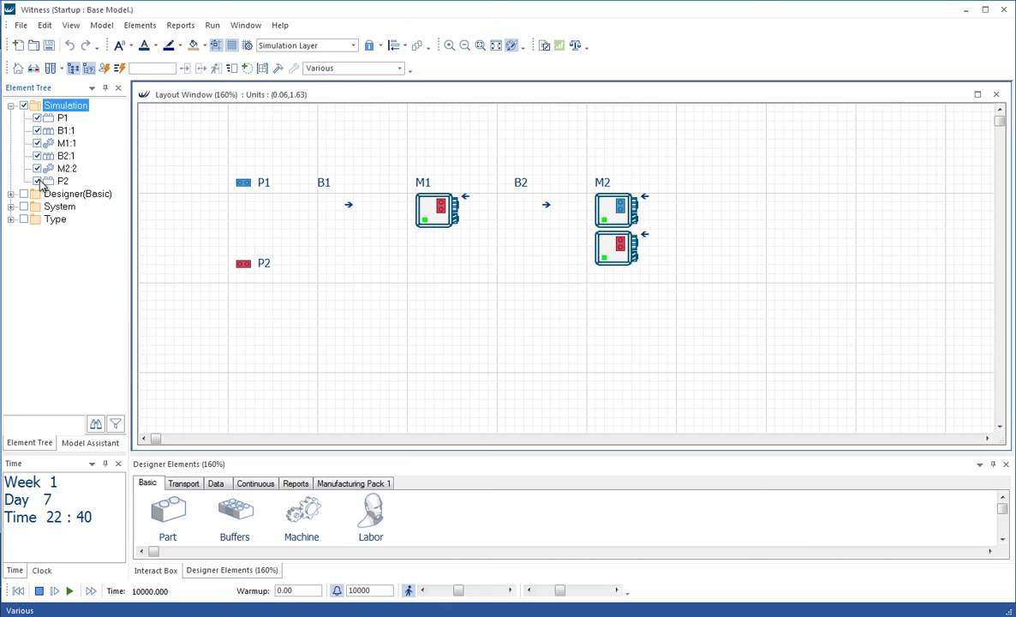
right_click(64, 112)
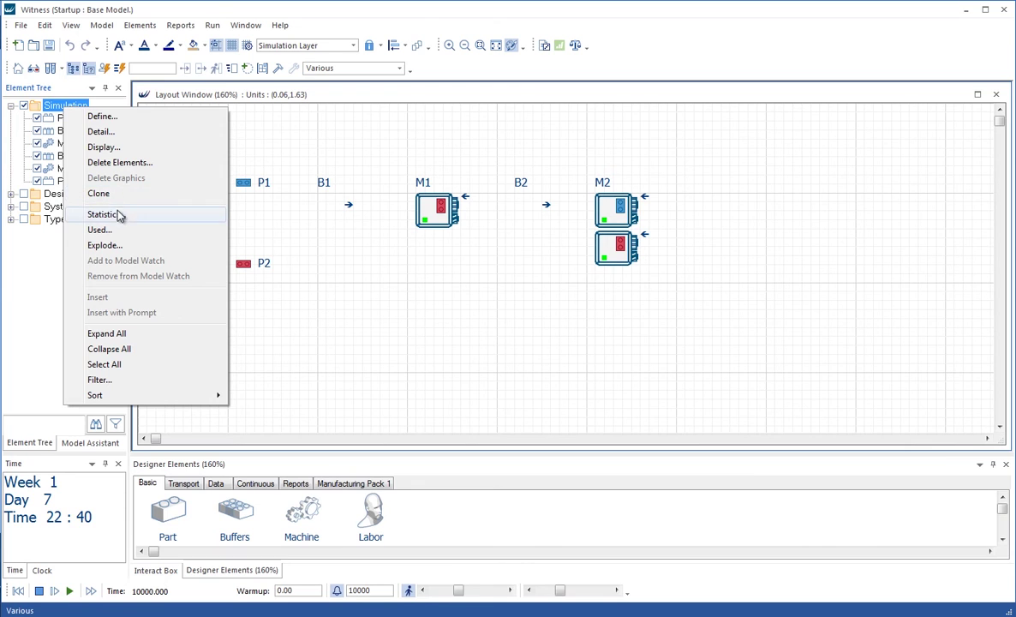
click(103, 215)
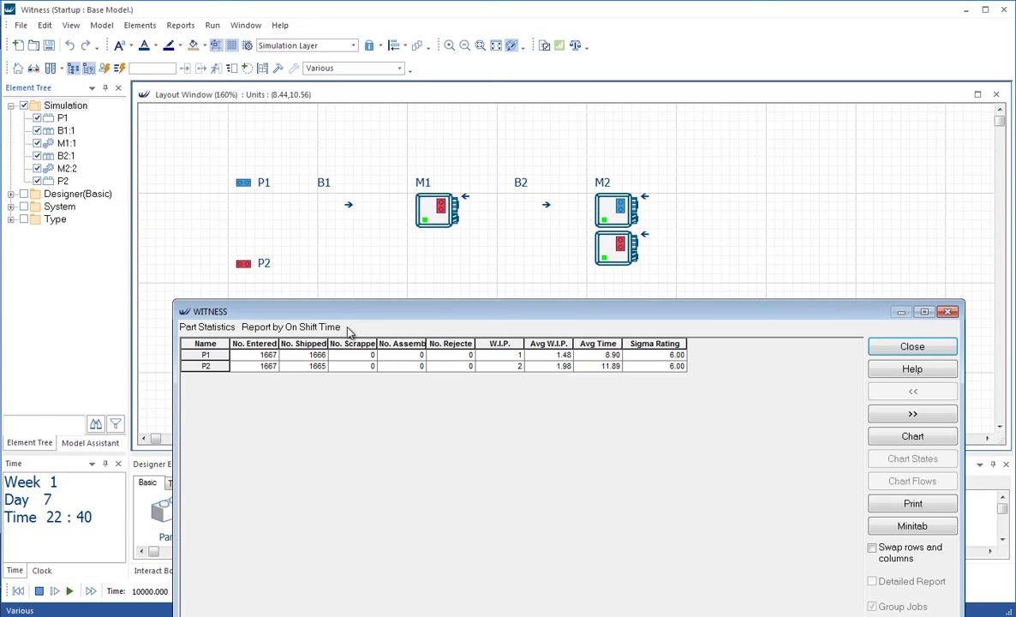
drag(354, 318, 314, 152)
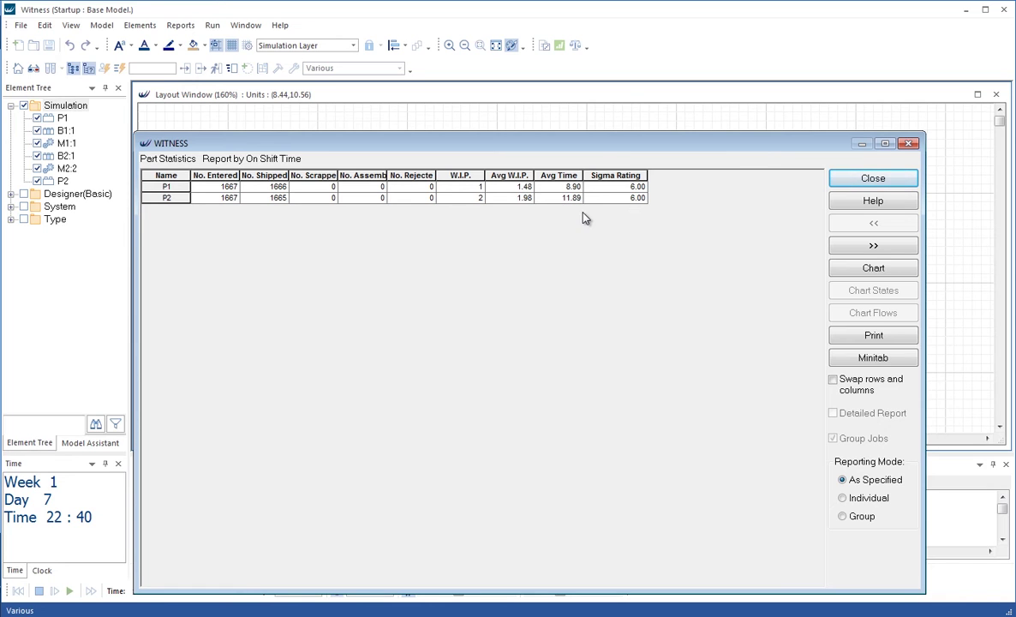
drag(596, 146, 606, 340)
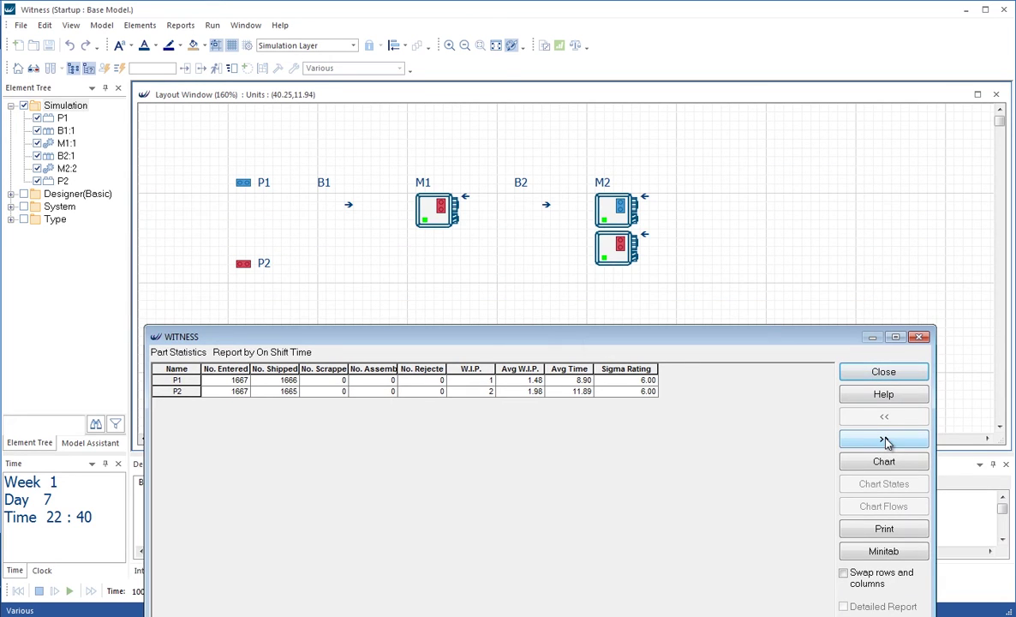
click(884, 439)
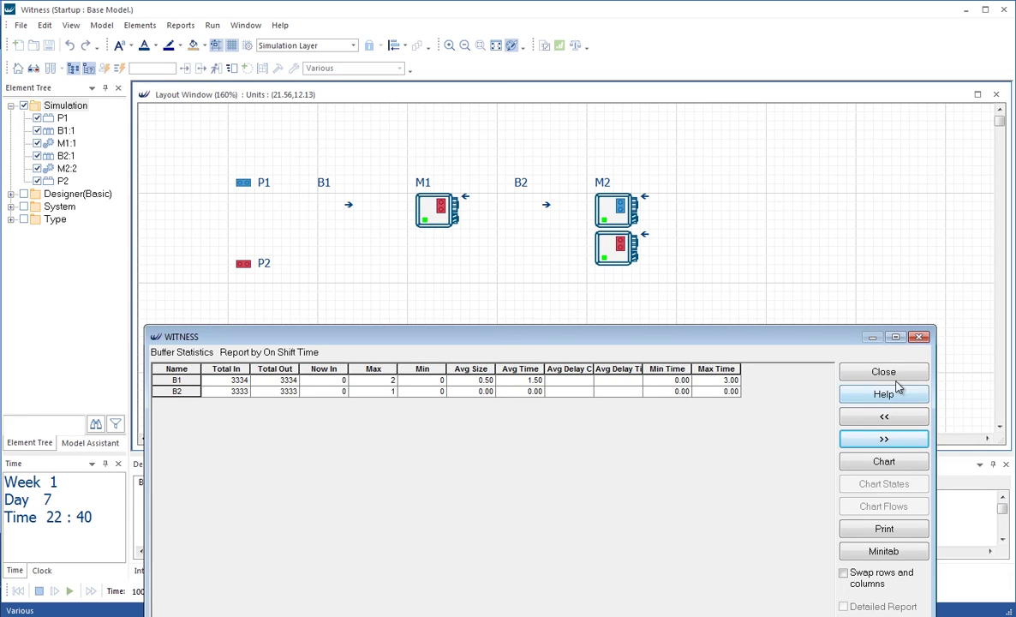
click(884, 439)
click(885, 485)
drag(711, 177, 628, 175)
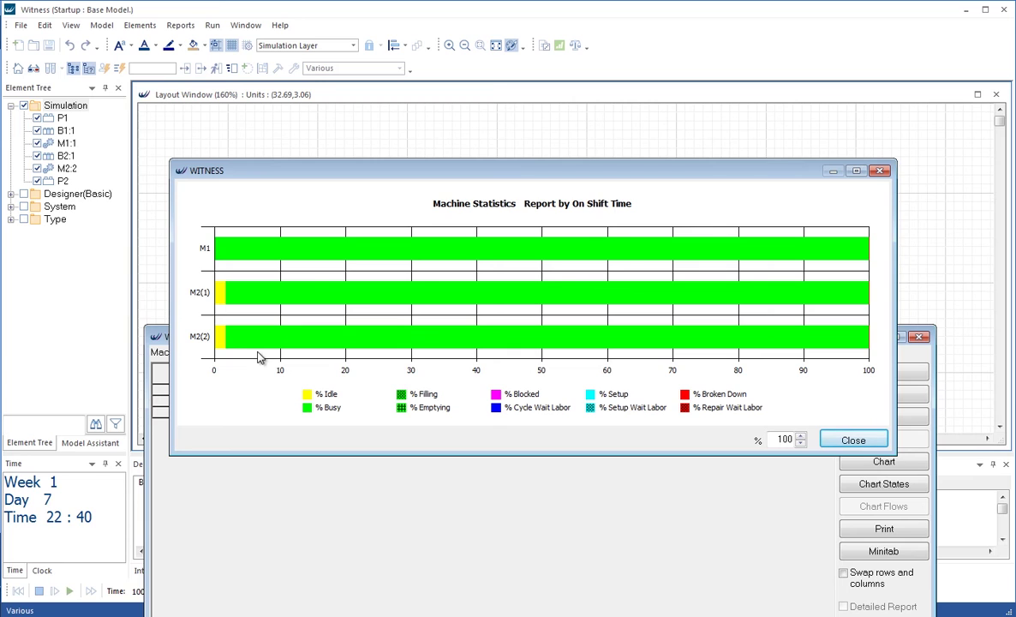
click(853, 440)
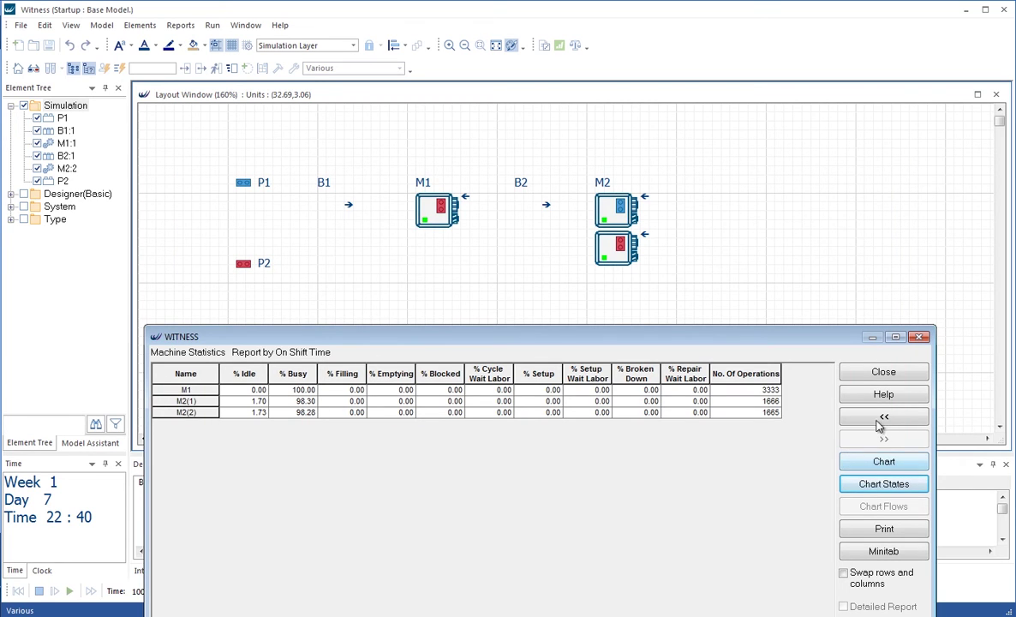
click(883, 372)
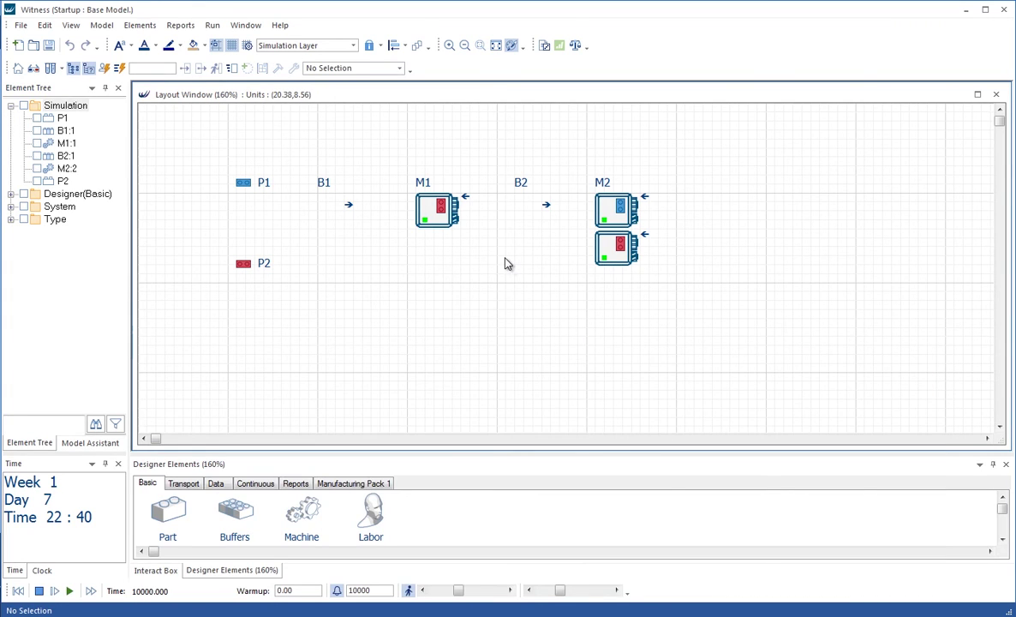
Open machine M1's details and clear its 3.0 cycle time
double_click(444, 214)
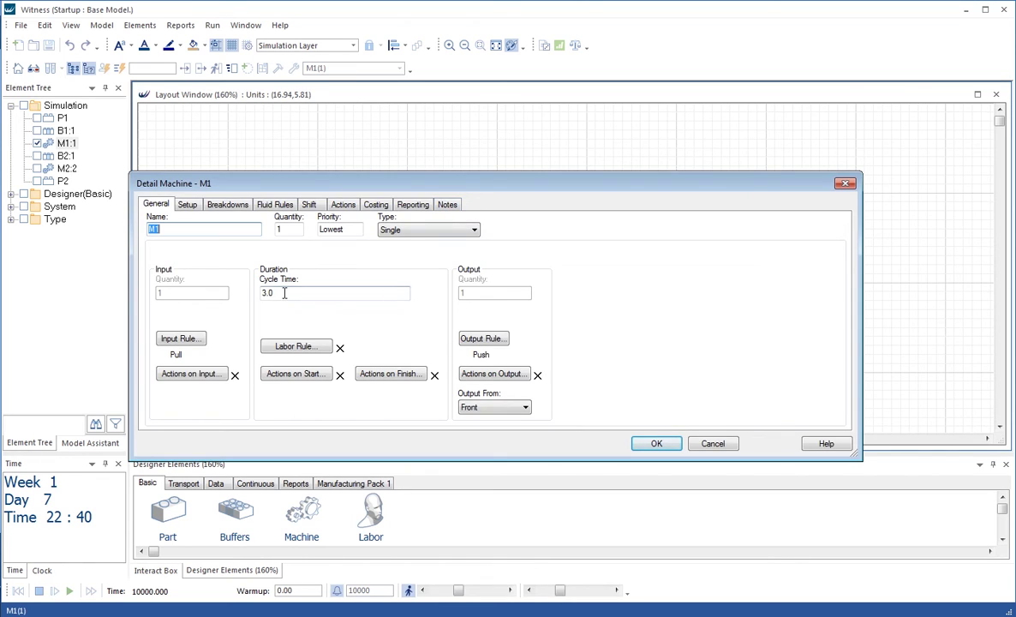
drag(343, 186, 401, 132)
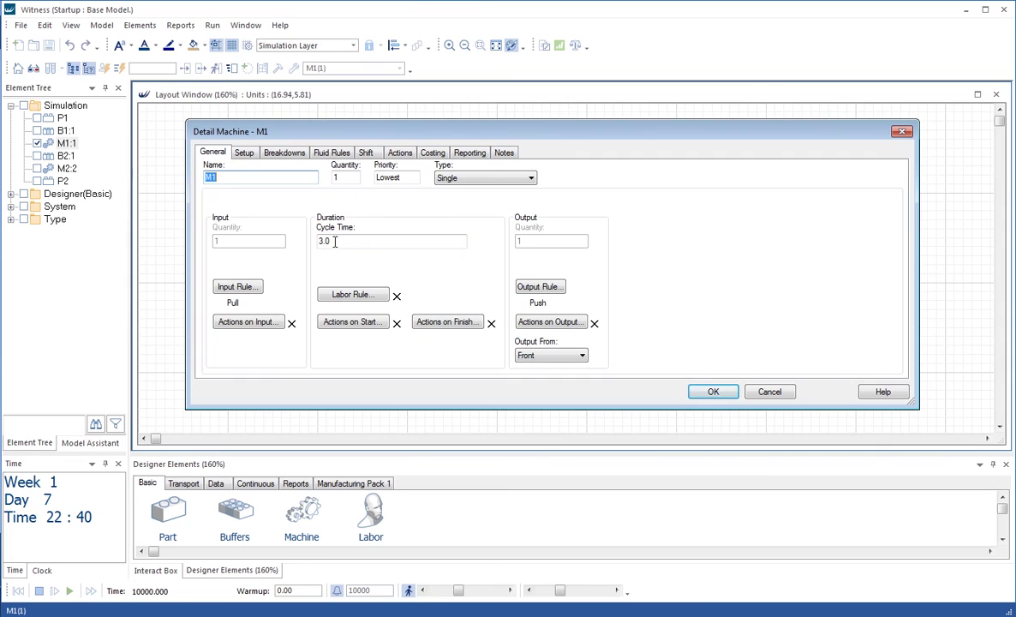
drag(330, 241, 306, 241)
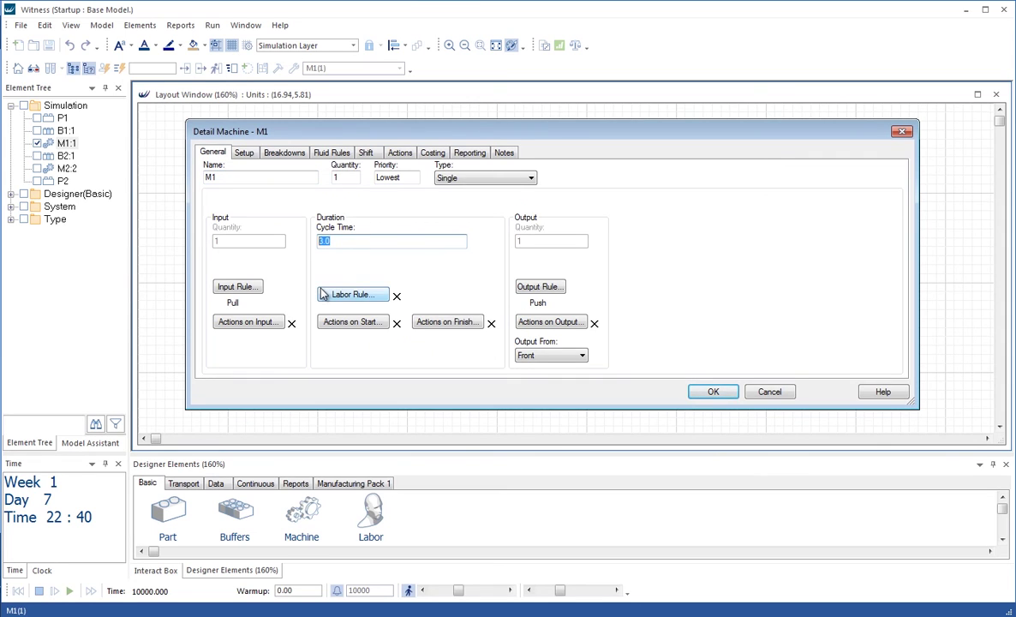
key(BackSpace)
Launch the Distribution Wizard for a Uniform distribution from the Model Assistant's distributions list
click(90, 443)
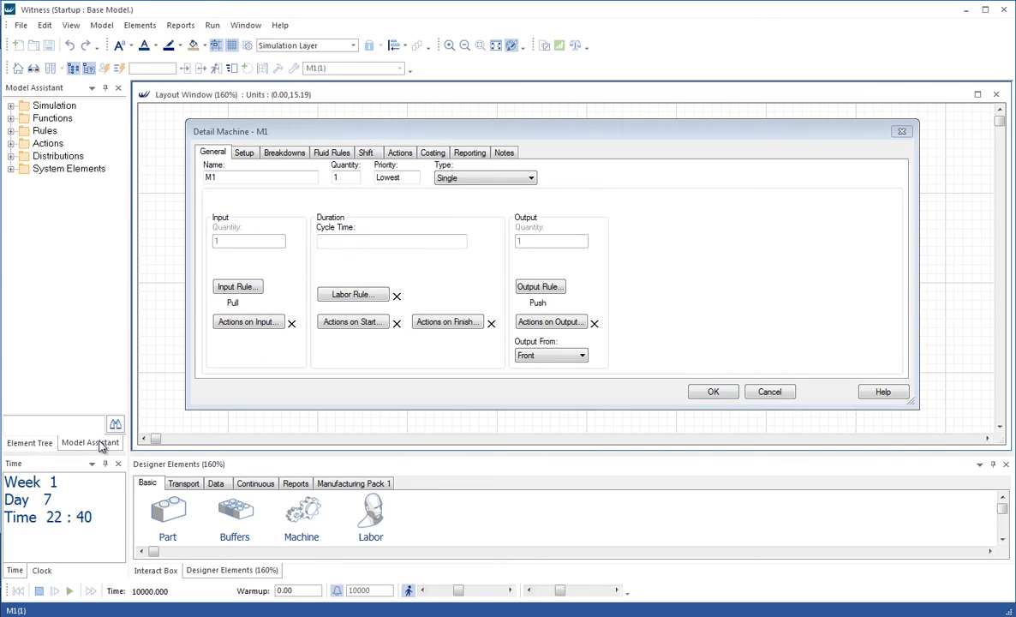
click(10, 157)
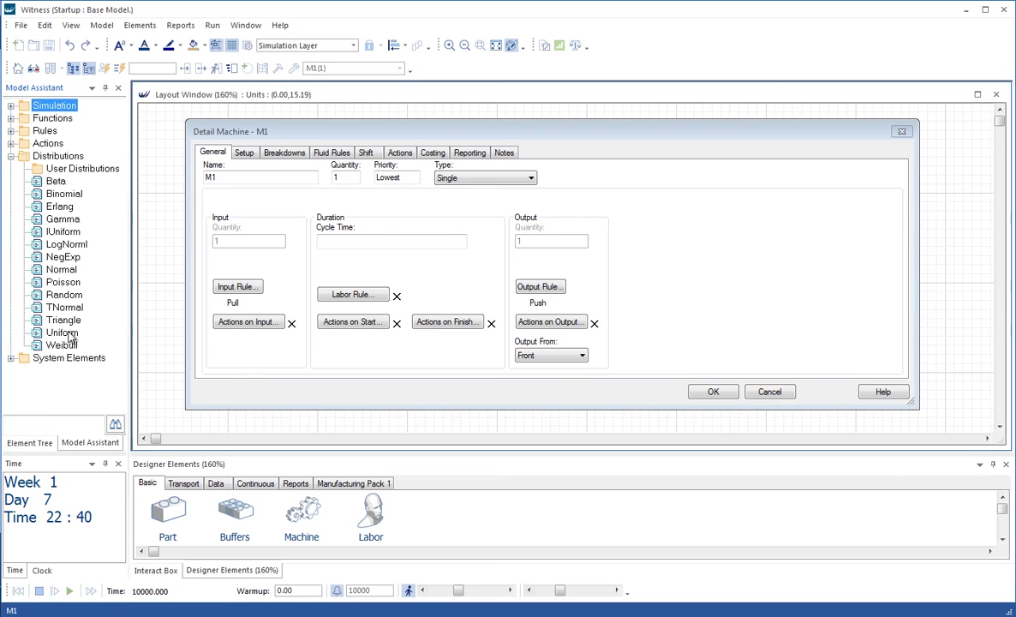
right_click(64, 333)
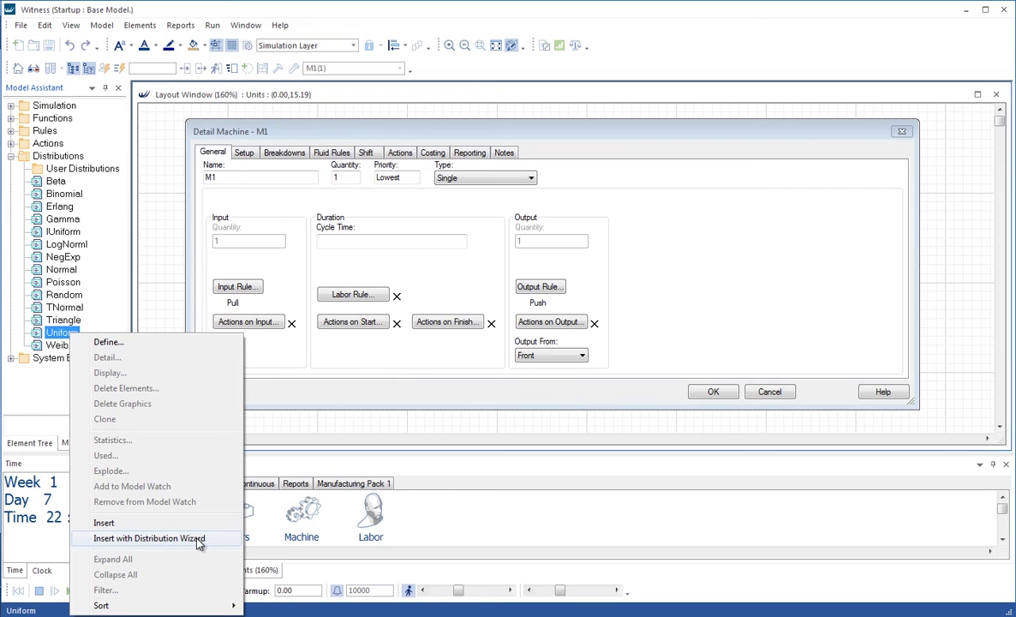
click(149, 538)
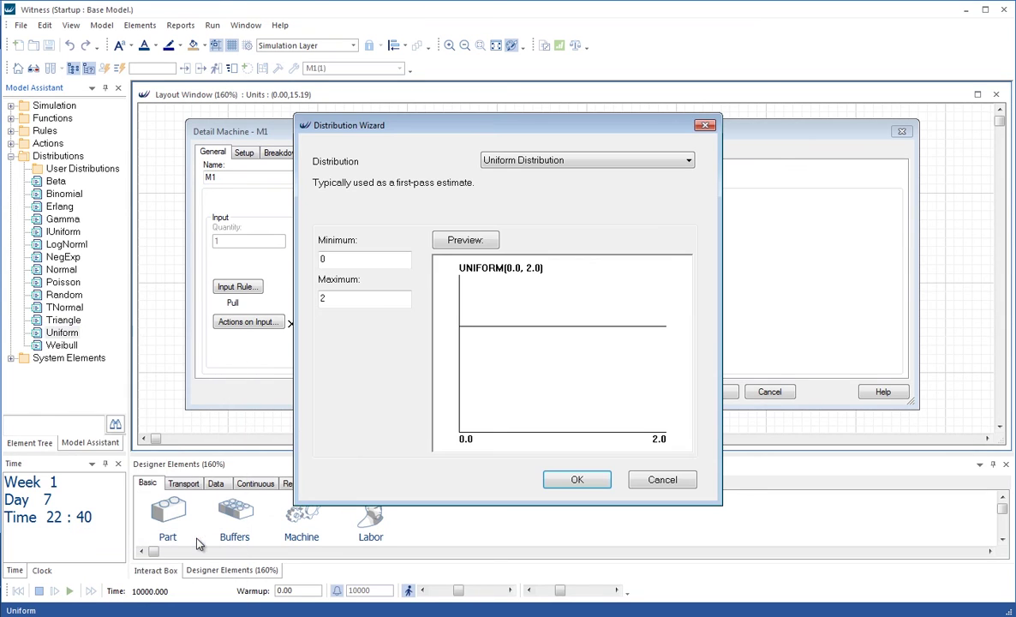
Set M1's cycle time to Uniform with minimum 2 and maximum 4, preview it and confirm
double_click(341, 257)
double_click(341, 299)
text(4)
click(463, 241)
click(577, 482)
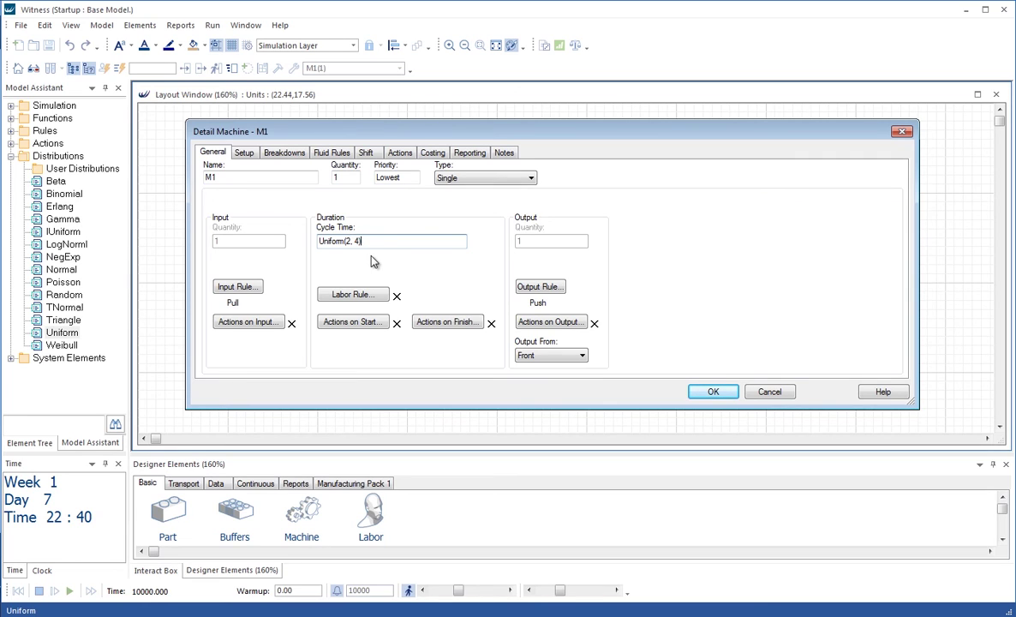
click(713, 393)
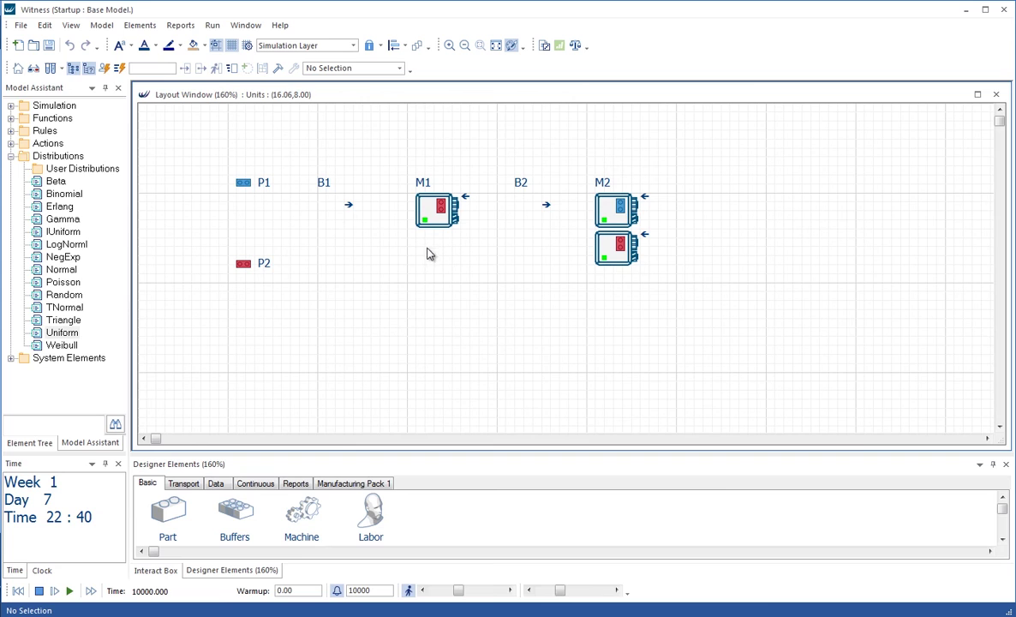
Reset the clock and run the model in batch to time 10000
click(18, 591)
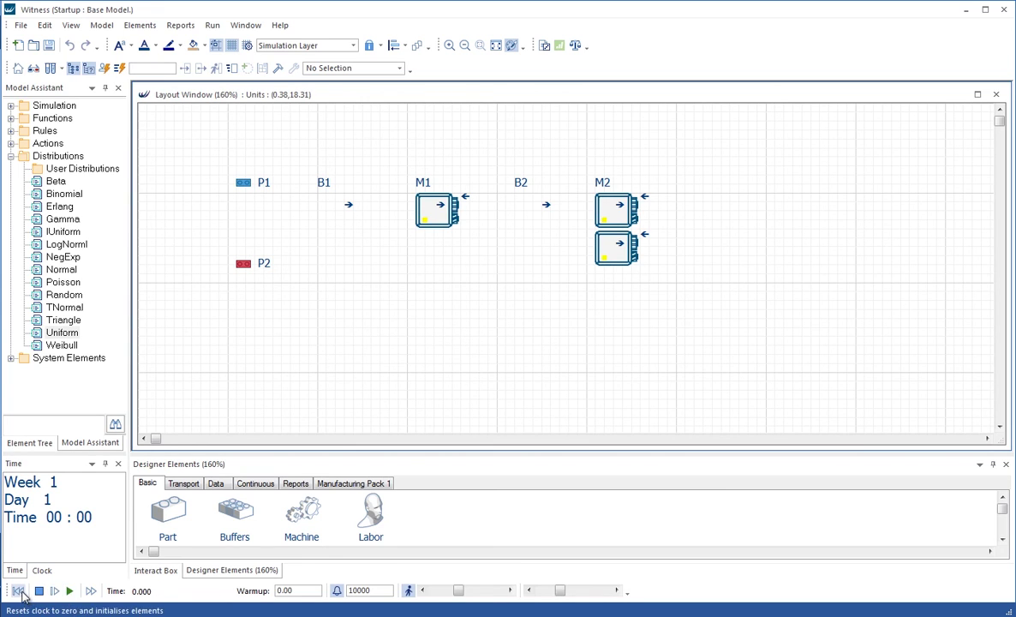
click(69, 591)
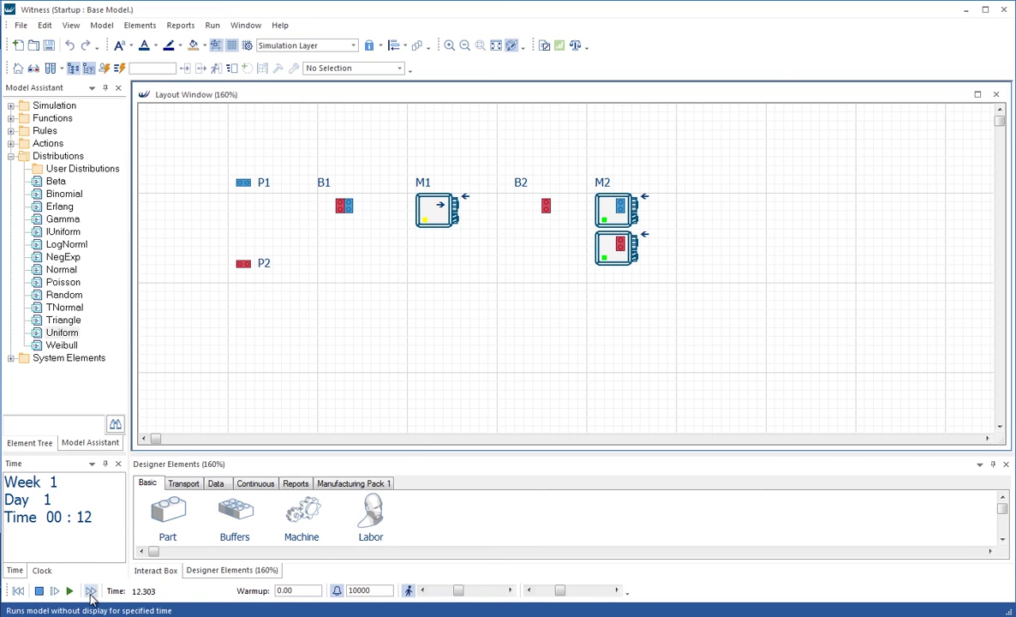
click(91, 595)
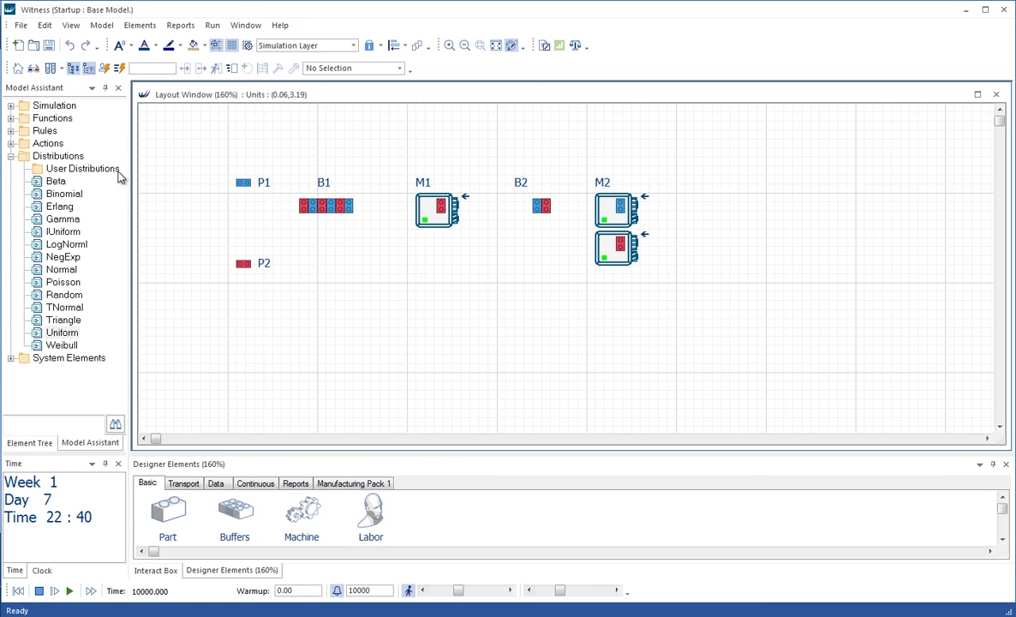
Open the statistics report for all simulation elements from the Element Tree
click(34, 443)
click(36, 105)
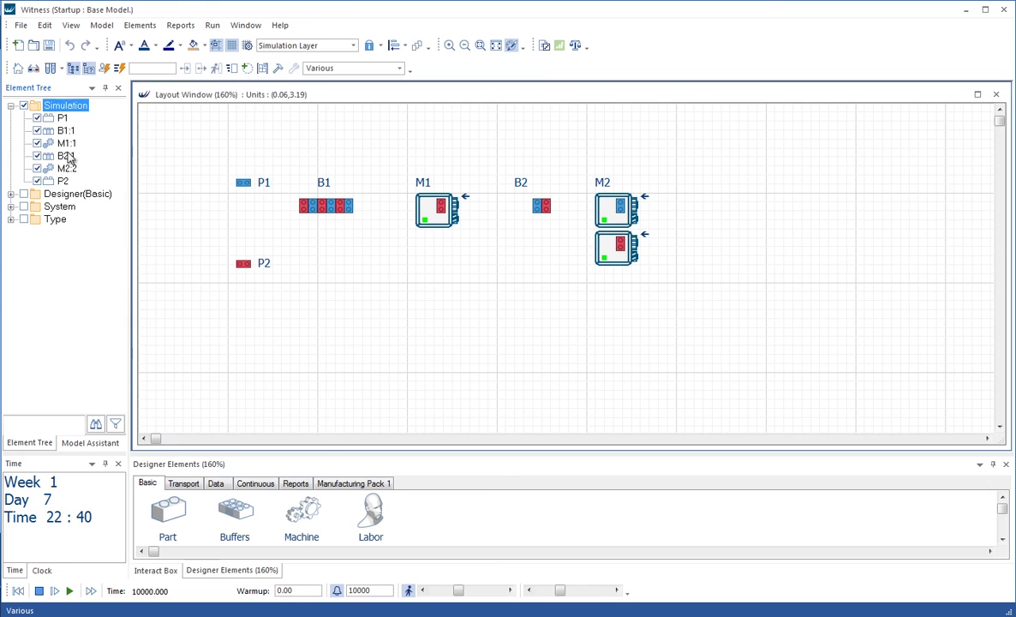
right_click(71, 106)
click(116, 215)
drag(340, 319, 364, 114)
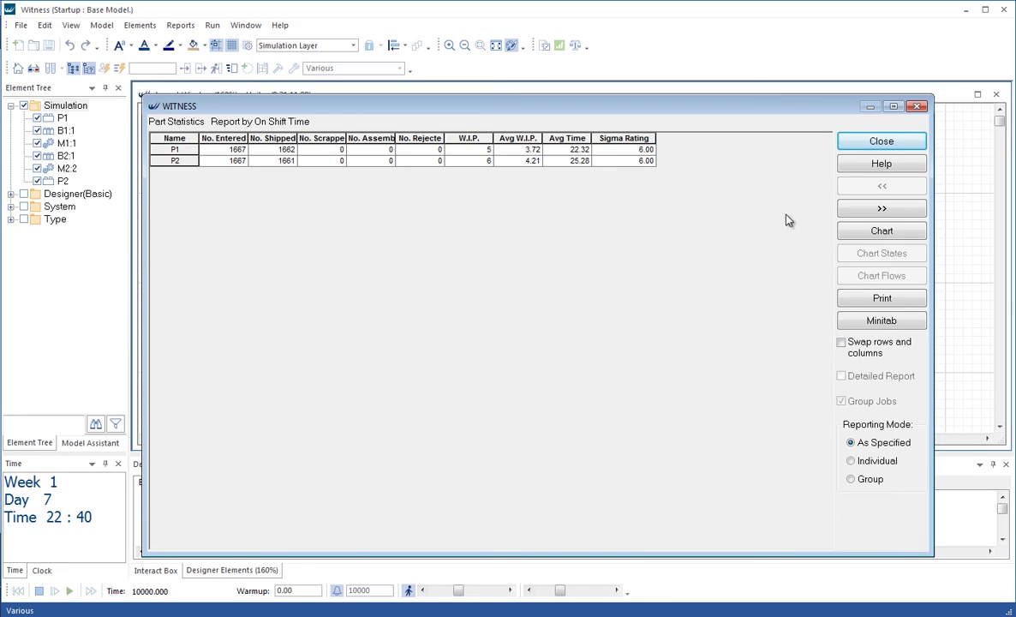
Page through buffer and machine statistics, chart machine states (M1 99.62% busy), then close both
click(877, 208)
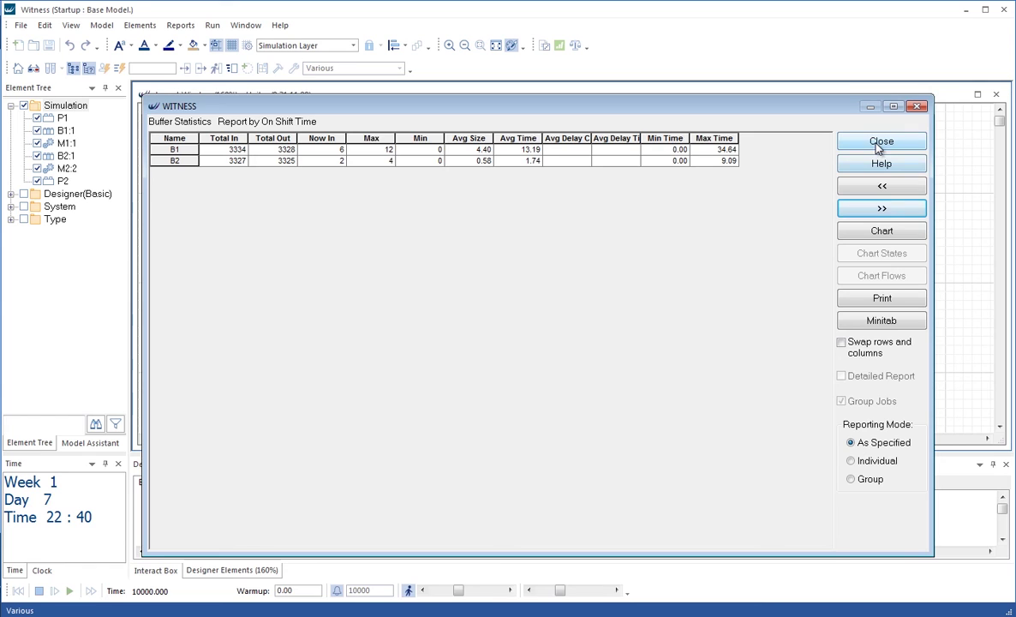
click(882, 209)
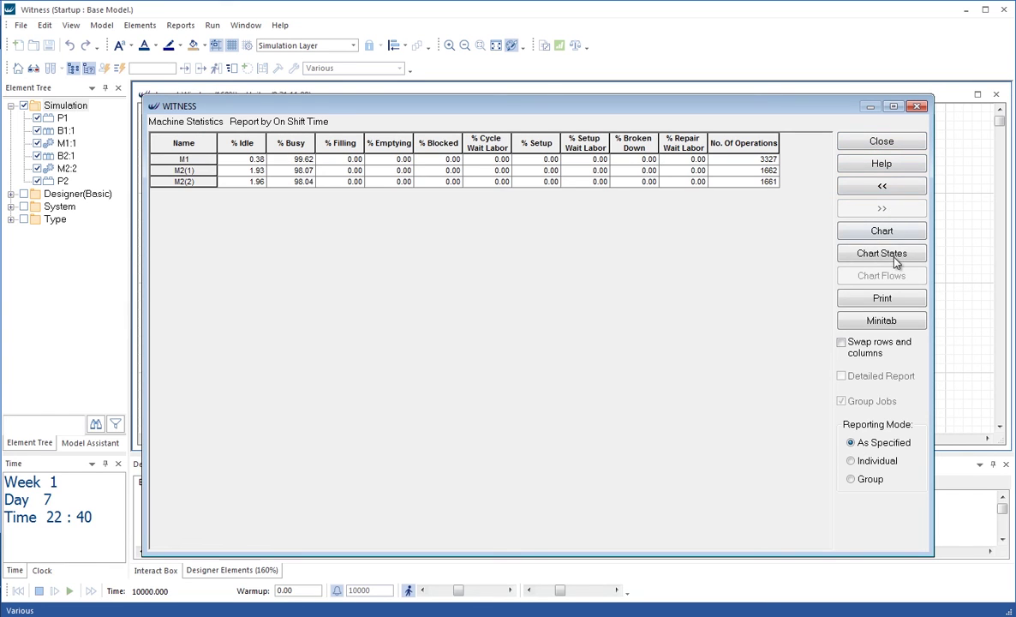
click(894, 255)
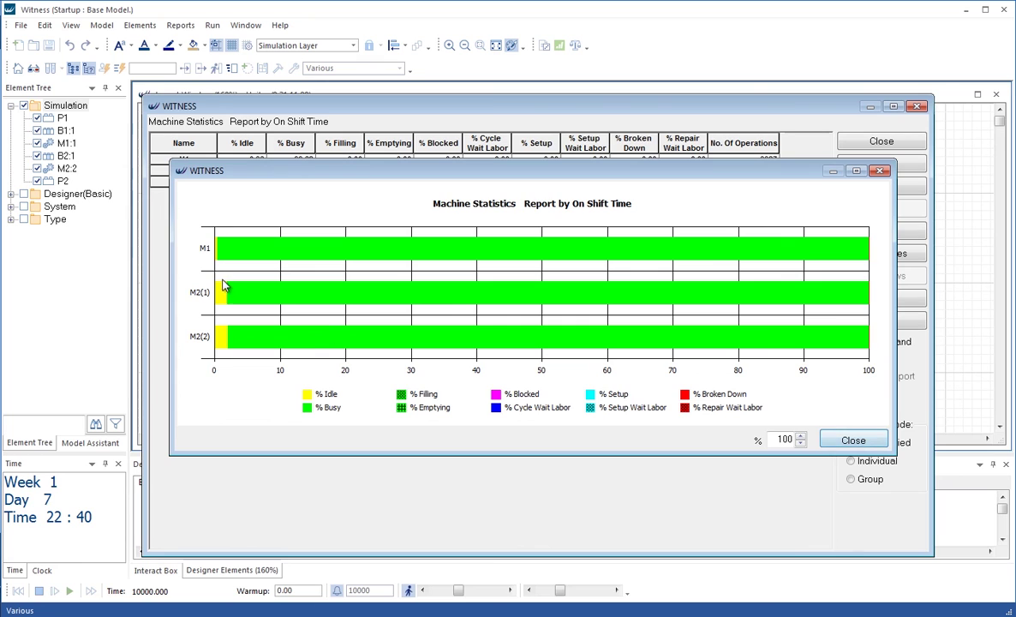
click(851, 441)
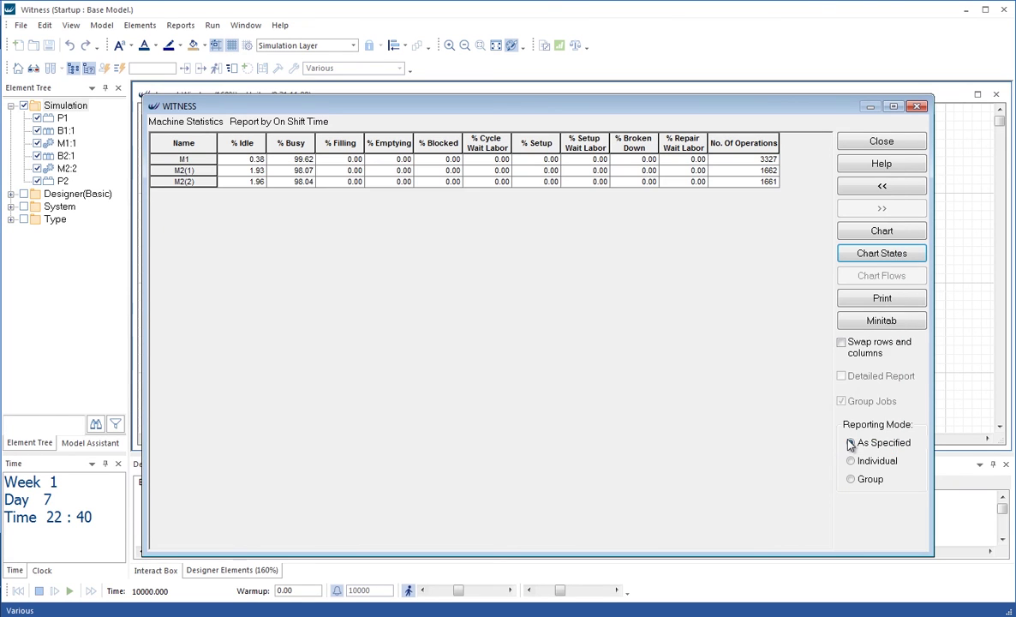
click(891, 141)
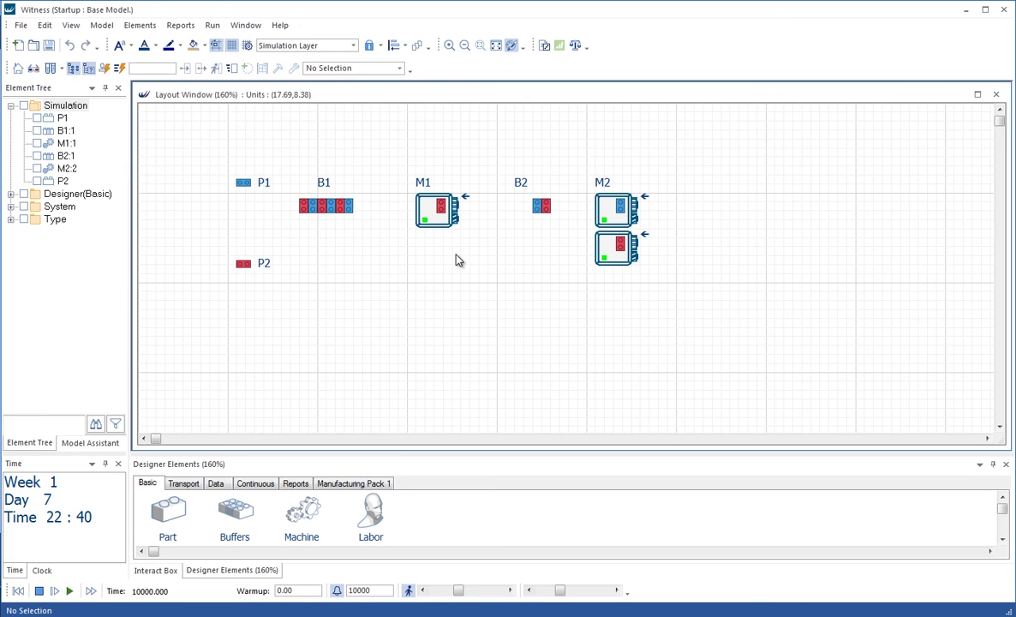
Reset the simulation and change buffer B2's capacity from 1000 to 1
click(17, 591)
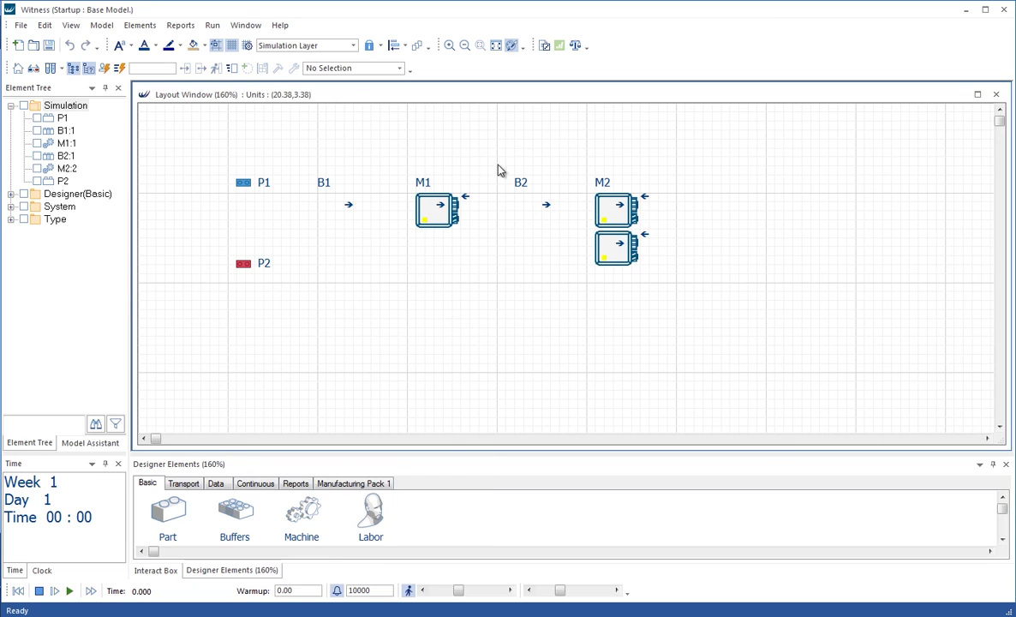
double_click(546, 206)
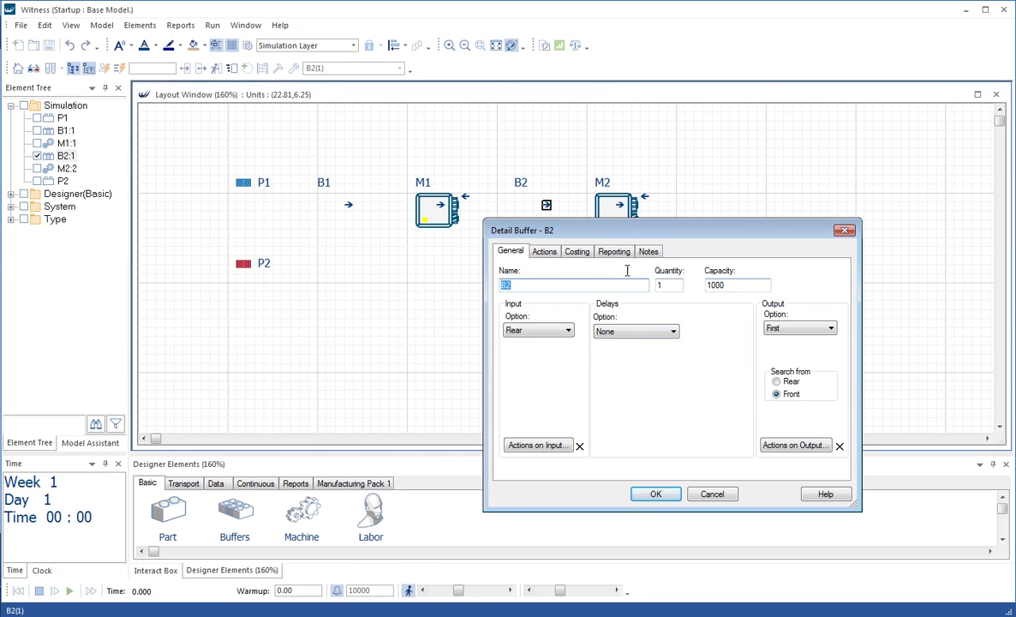
drag(583, 230, 428, 242)
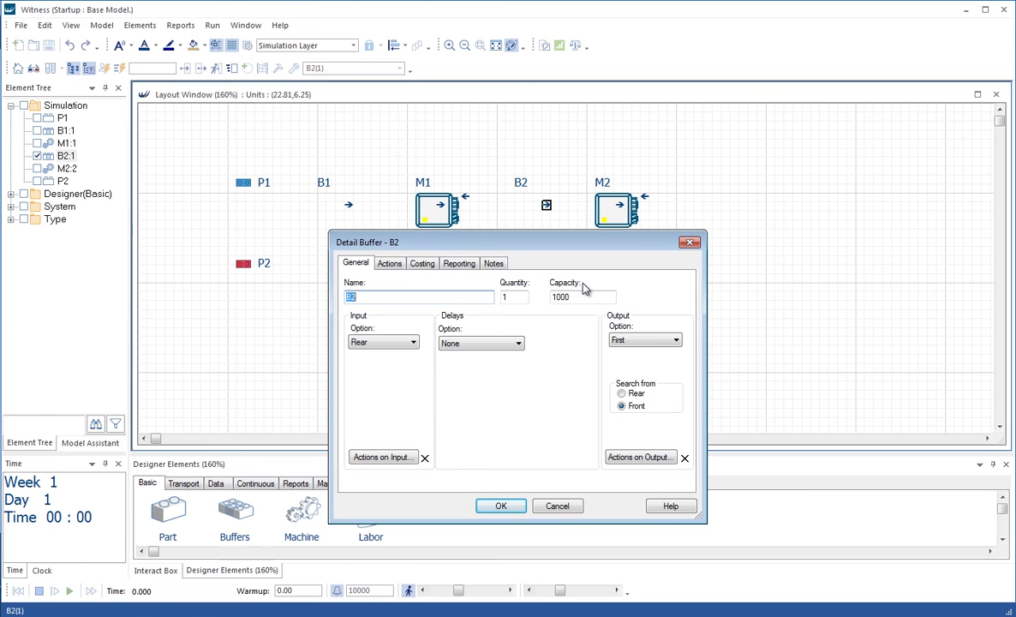
drag(582, 297, 553, 305)
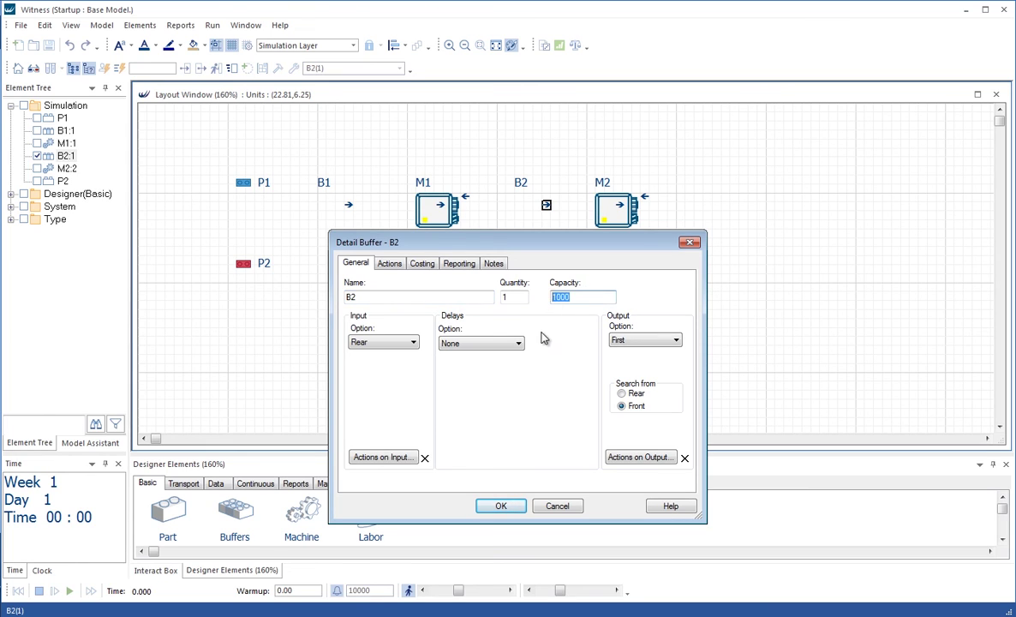
text(1)
Confirm B2's capacity of 1, reset, and batch-run to time 10000
click(512, 506)
click(454, 341)
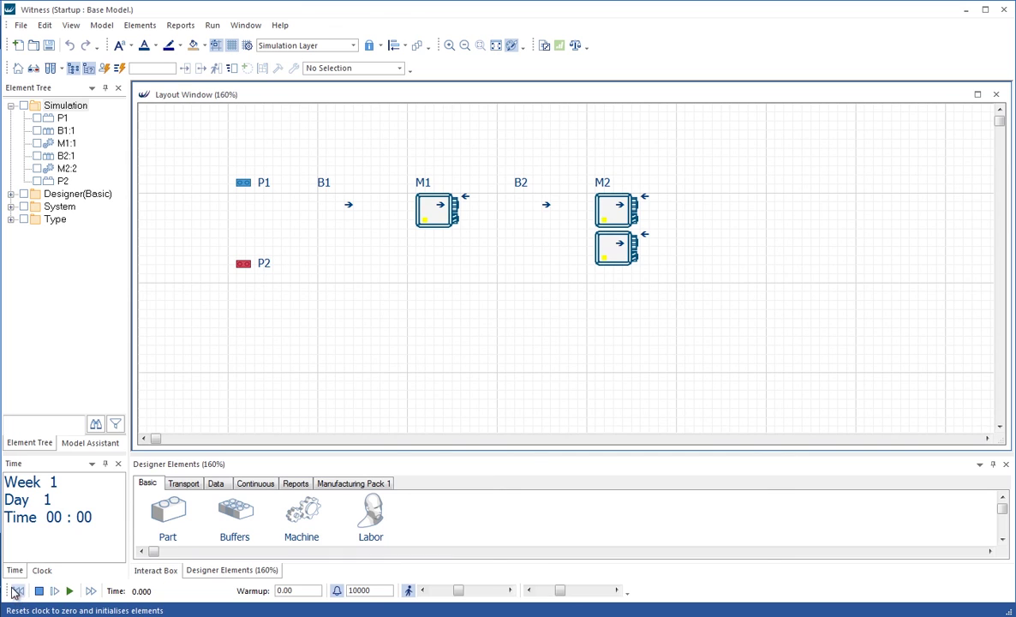
click(91, 591)
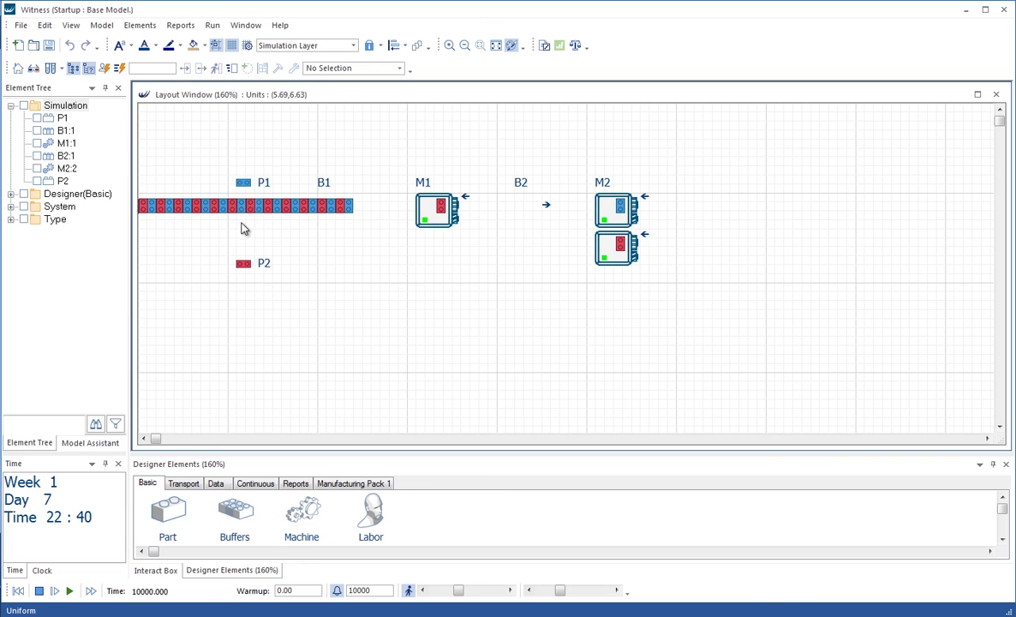
click(23, 105)
right_click(67, 101)
click(120, 213)
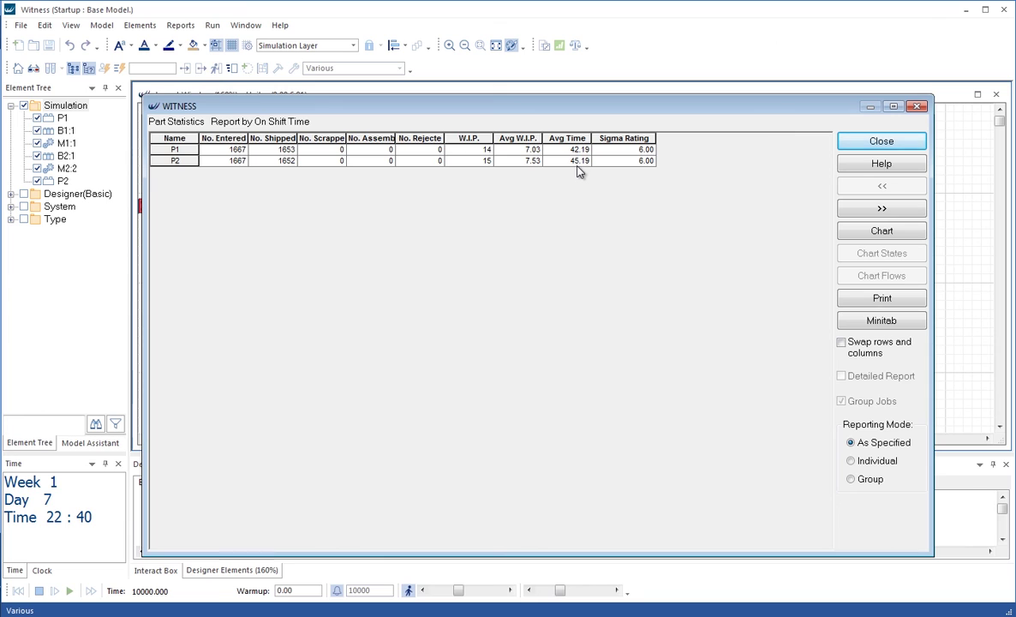
click(864, 214)
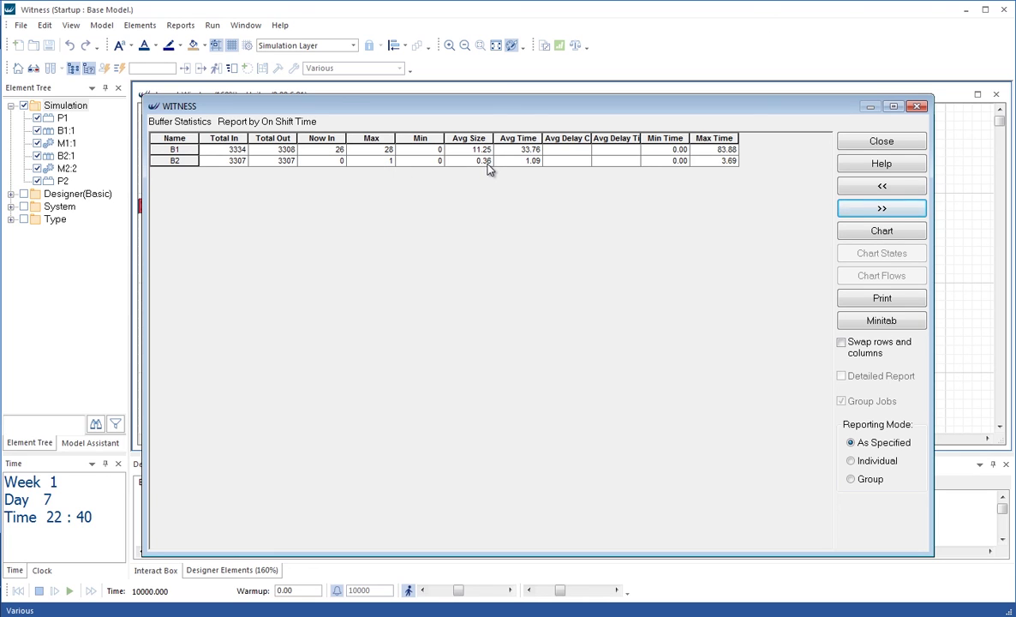
click(879, 210)
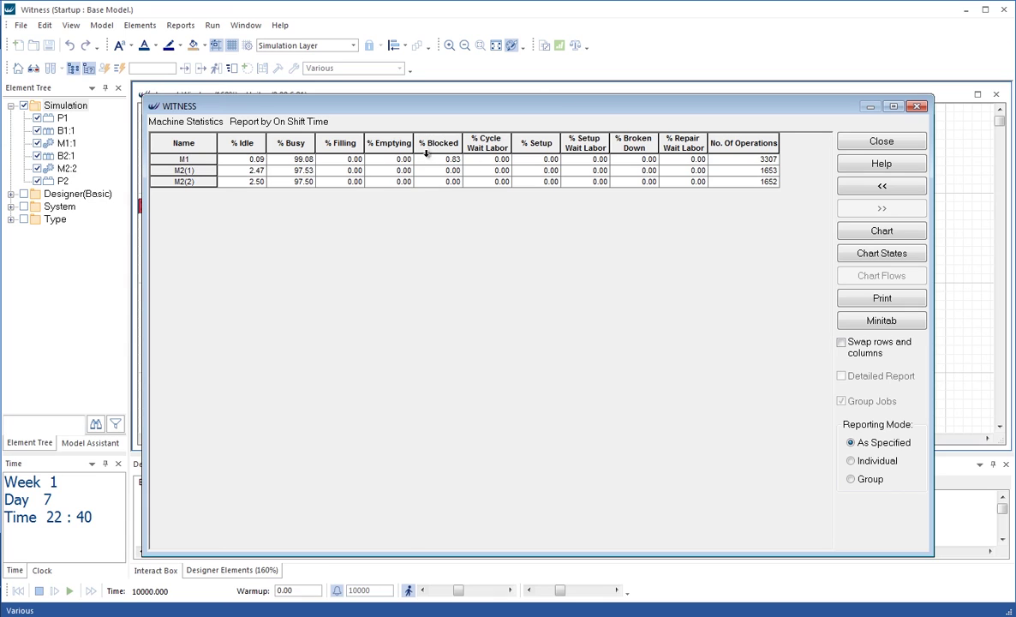
click(437, 159)
click(881, 254)
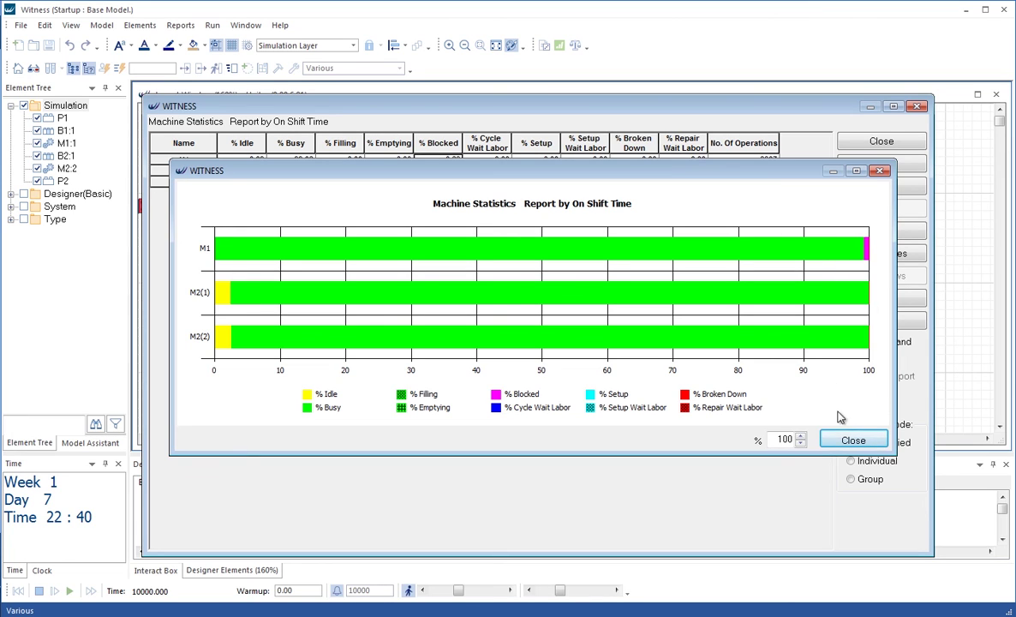
click(850, 441)
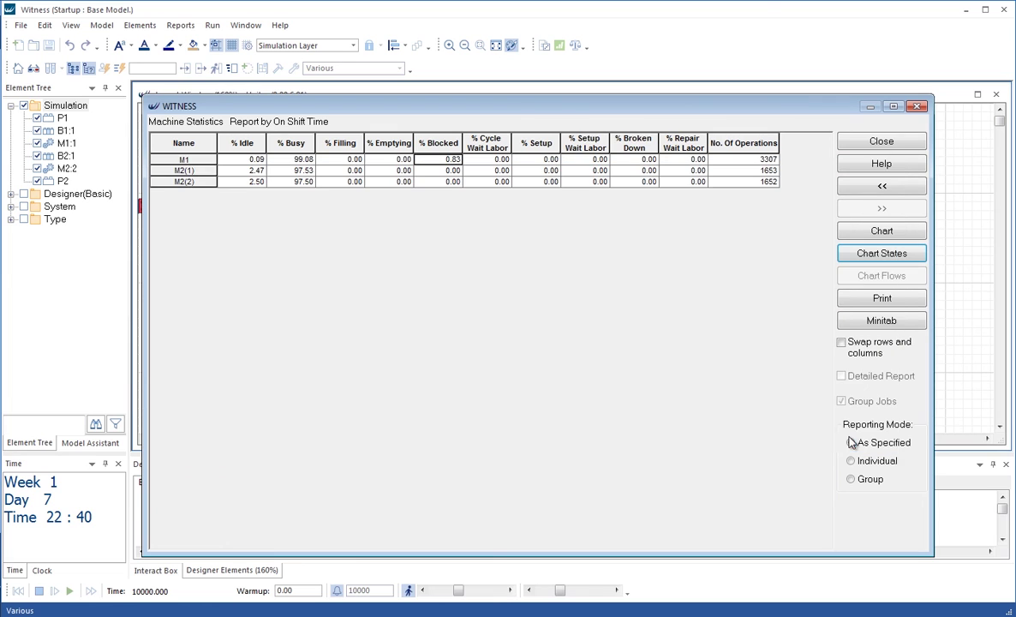
click(879, 139)
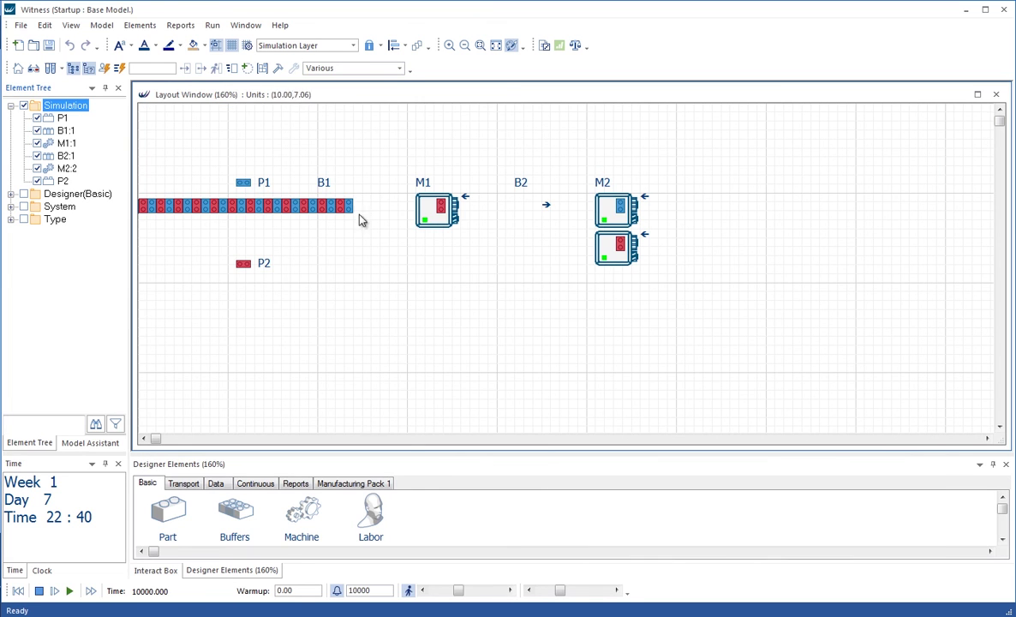